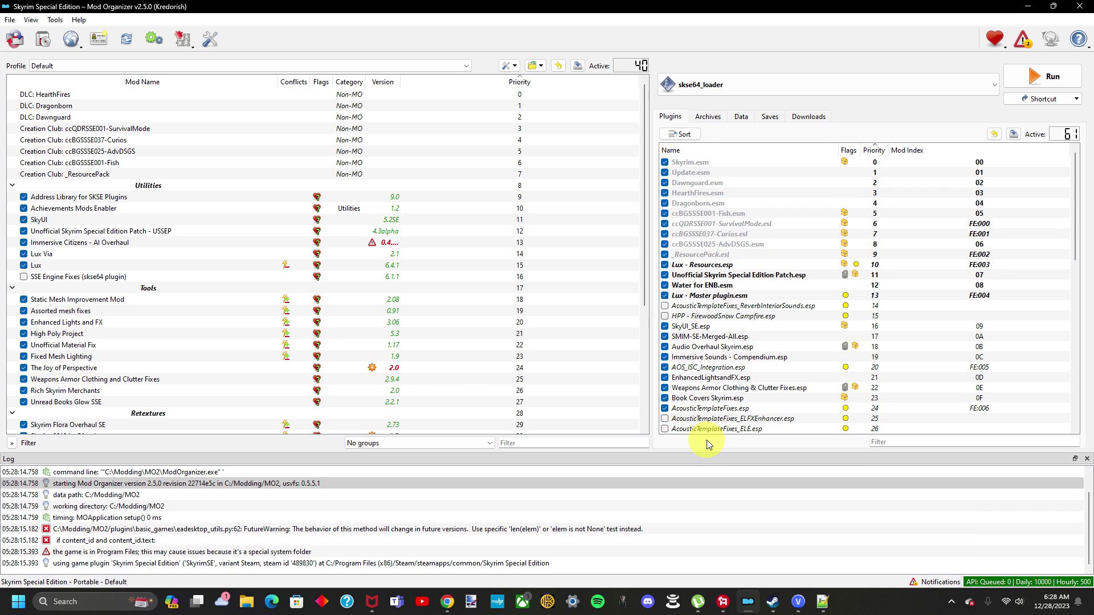
# Review the checklist lines: AE version, SKSE build, Visual C++ 2019 x64, Engine Fixes, Address Library
pyautogui.click(822, 601)
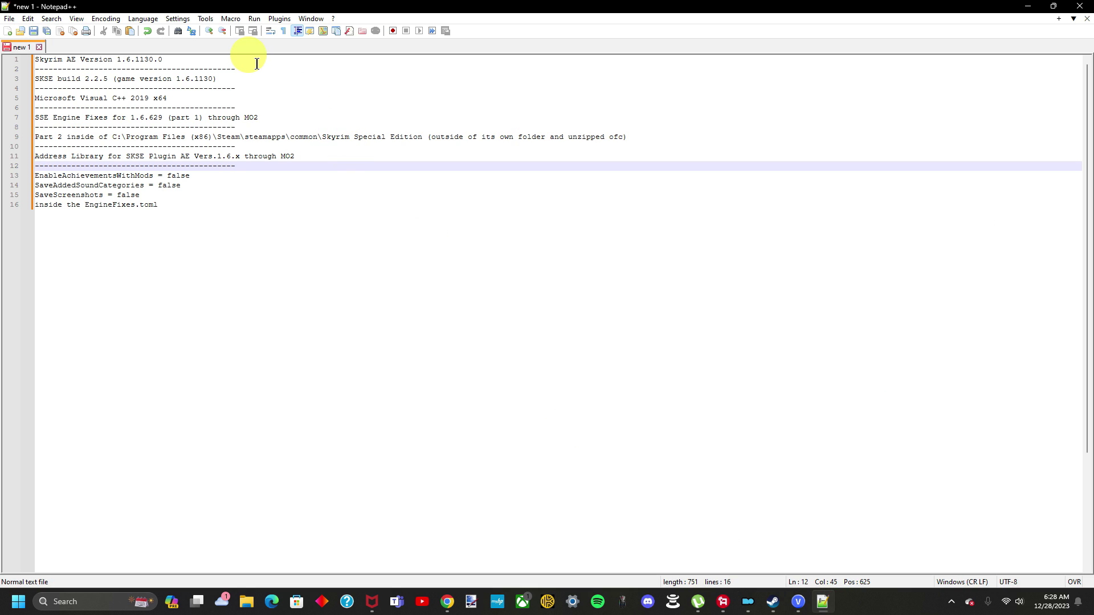
pyautogui.click(257, 60)
pyautogui.click(268, 79)
pyautogui.click(300, 99)
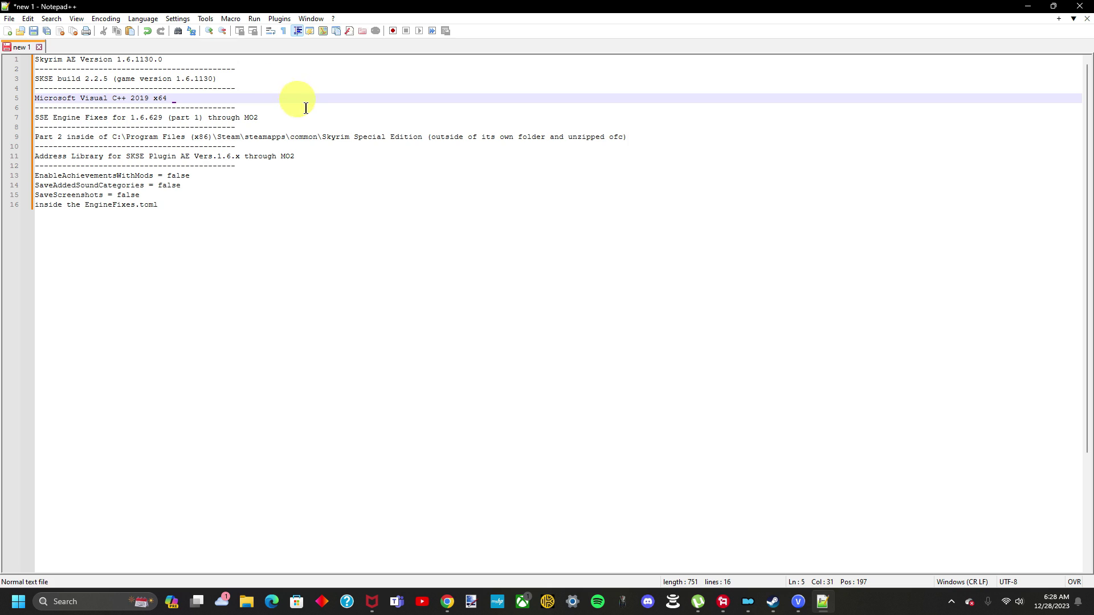
pyautogui.click(303, 116)
pyautogui.click(647, 138)
pyautogui.click(461, 164)
pyautogui.click(464, 154)
pyautogui.click(450, 174)
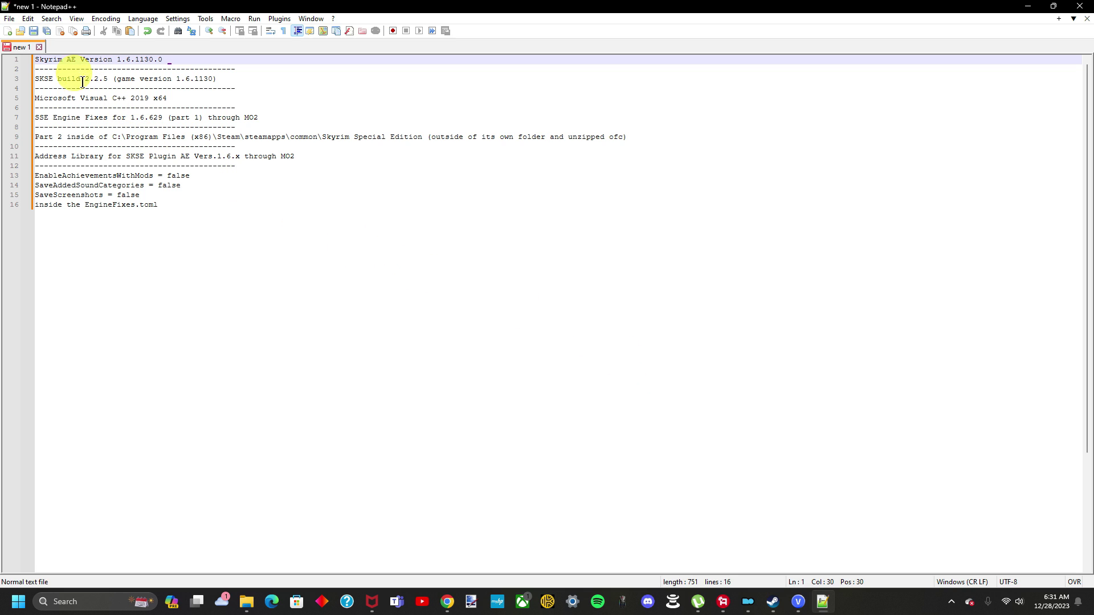
pyautogui.moveTo(772, 607)
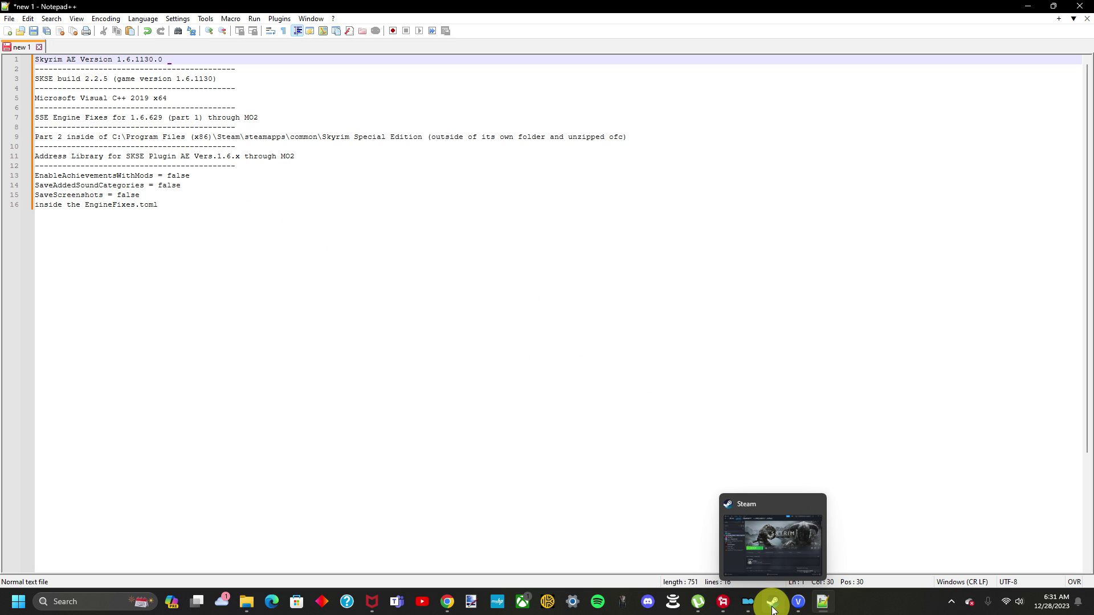
# Show Skyrim Special Edition's Steam properties on Installed Files, a 14.99 GB install on C:
pyautogui.click(773, 607)
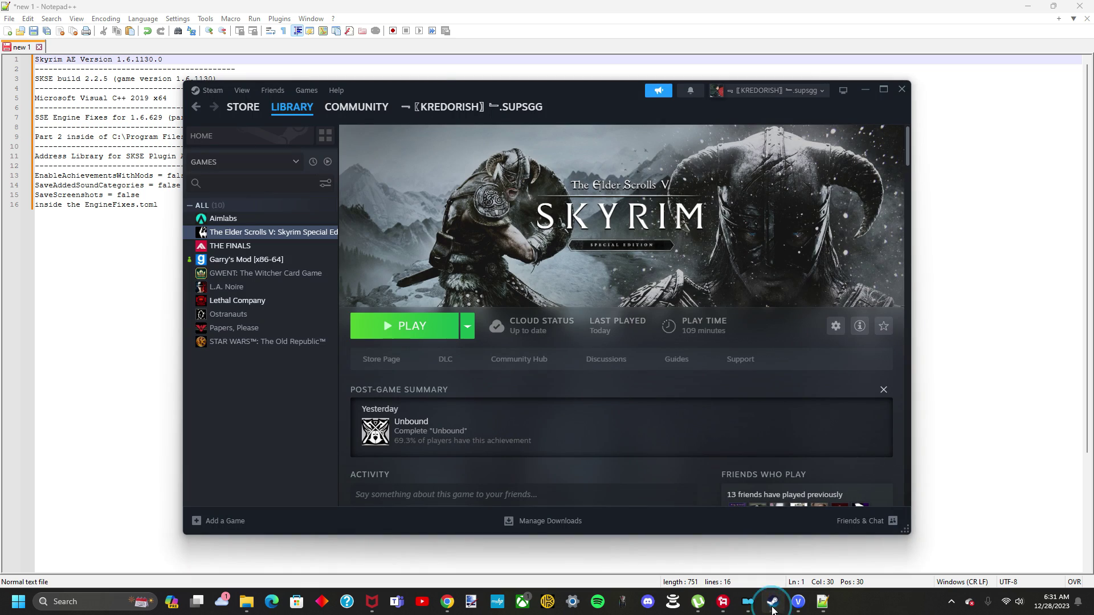
pyautogui.rightClick(292, 234)
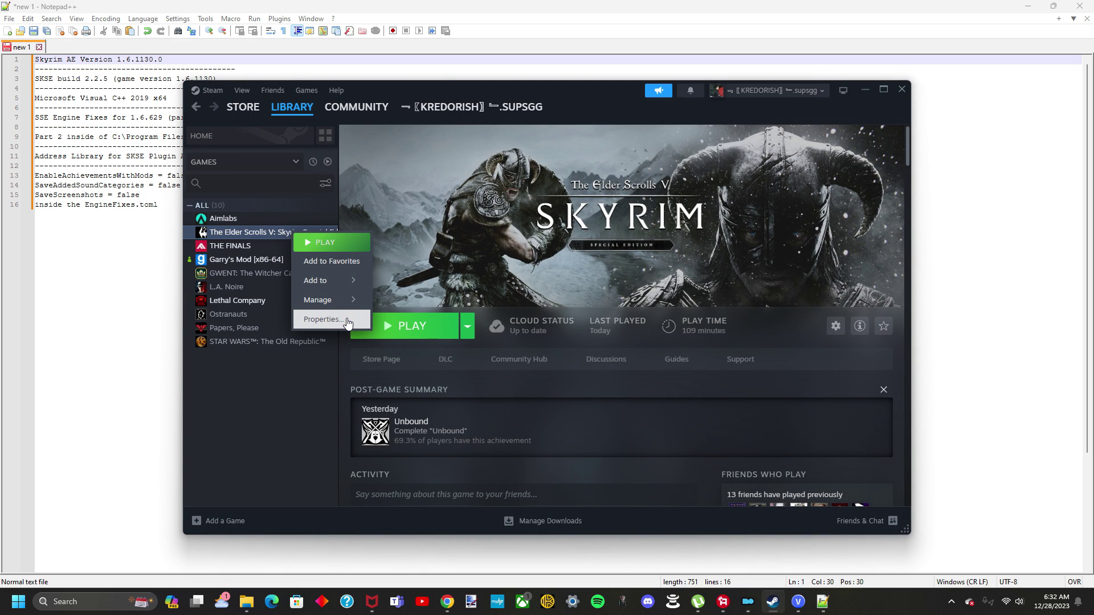
pyautogui.click(348, 320)
pyautogui.click(357, 277)
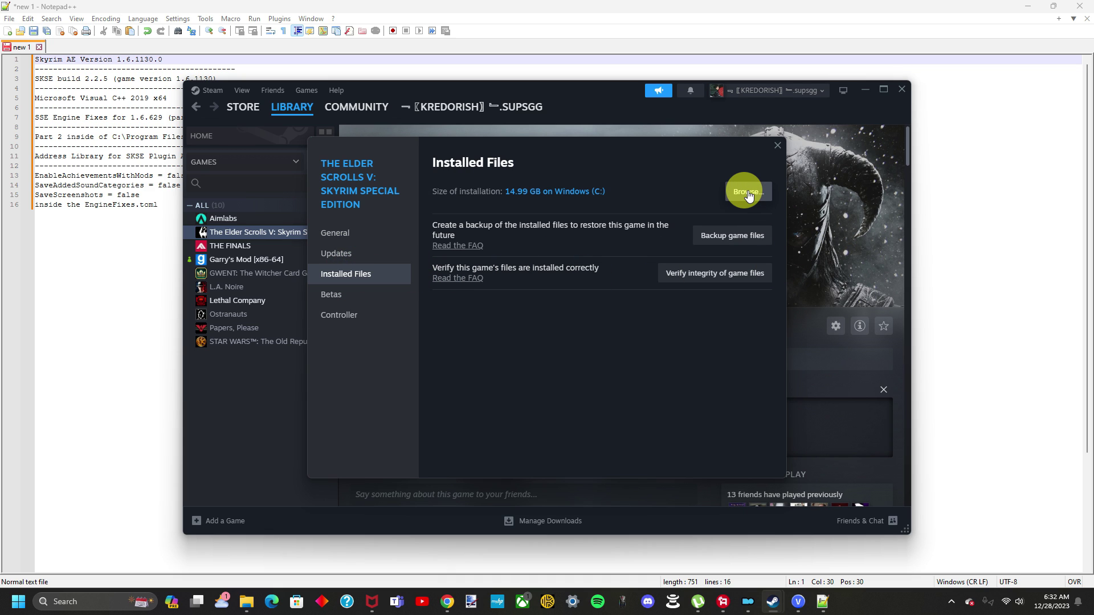
# Browse to the game folder and confirm SkyrimSE's file version reads 1.6.1130.0
pyautogui.click(746, 192)
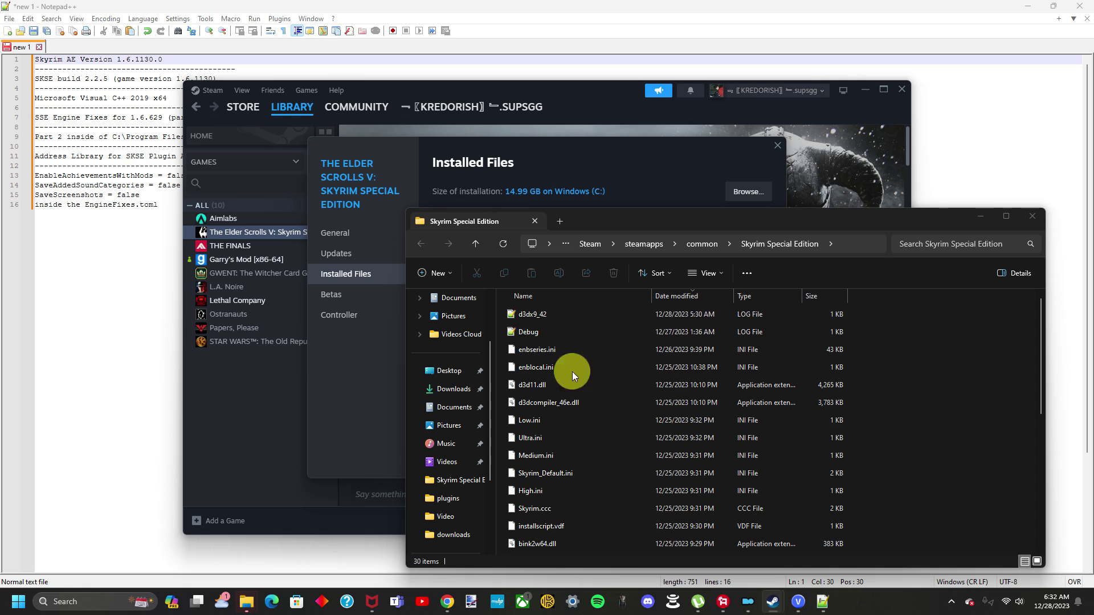
pyautogui.scroll(-4, 837, 351)
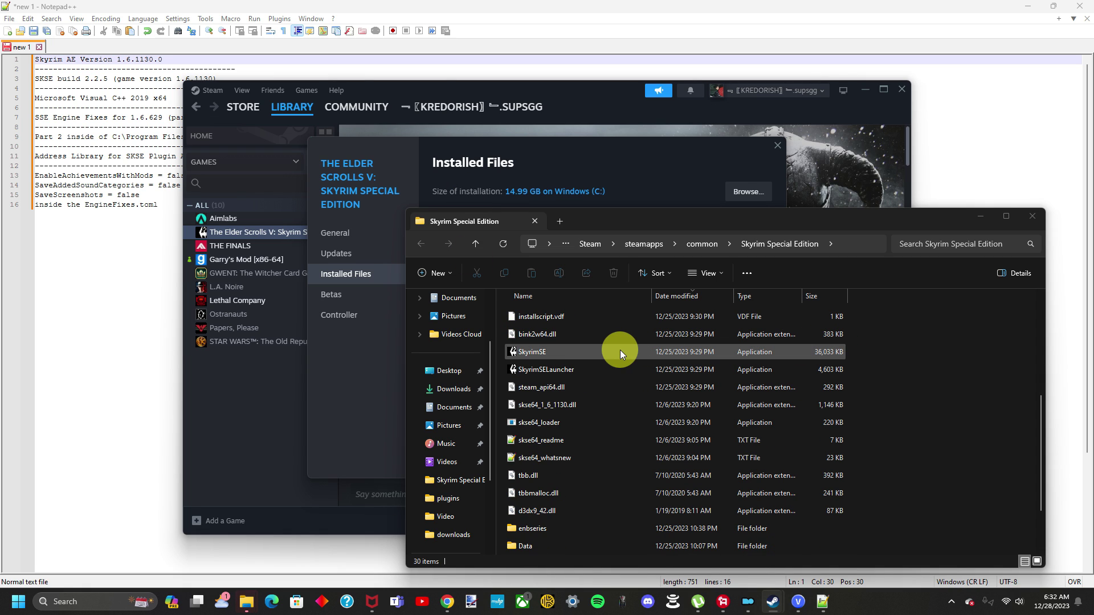
pyautogui.rightClick(545, 351)
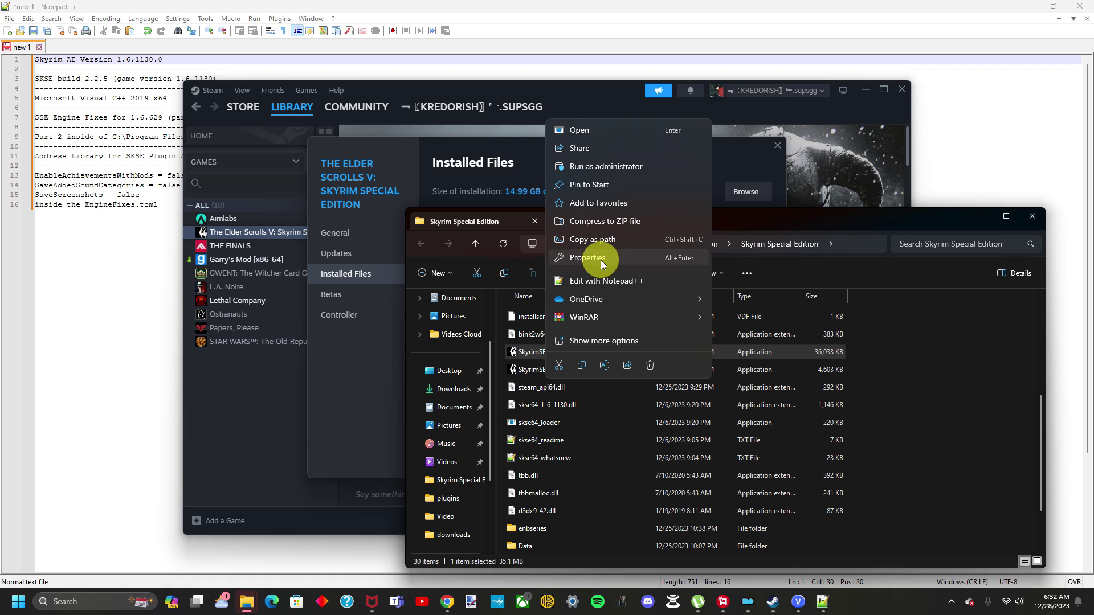
pyautogui.click(600, 259)
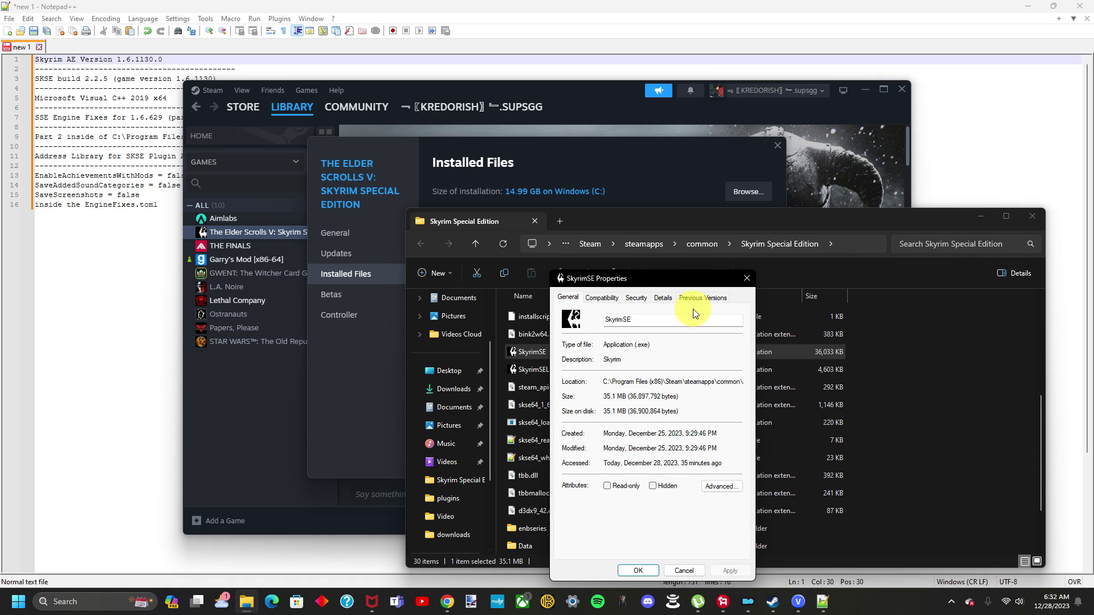
pyautogui.click(661, 298)
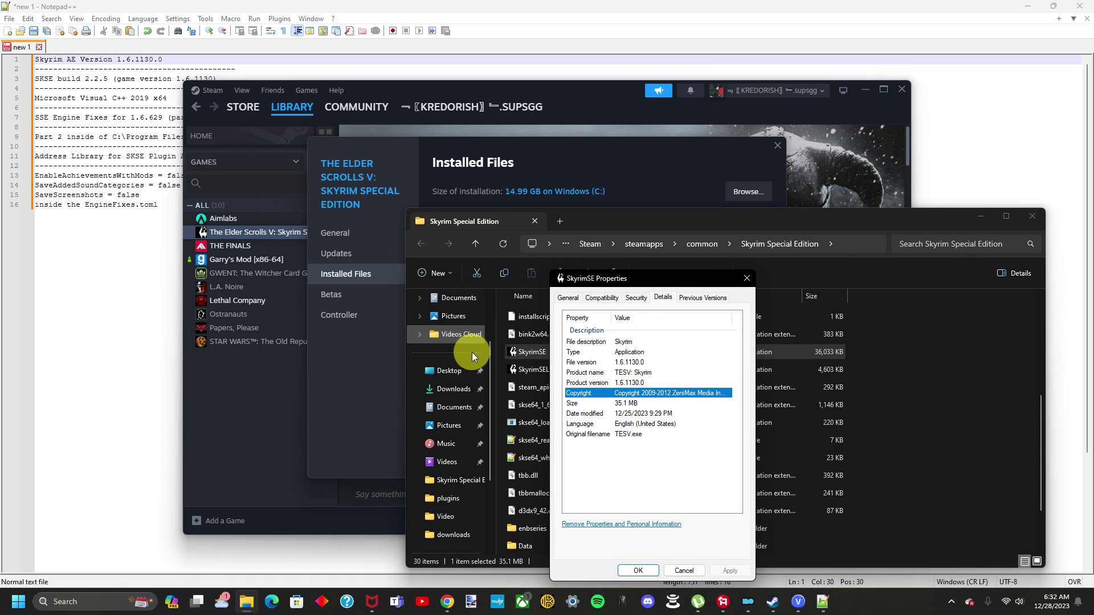
pyautogui.click(586, 362)
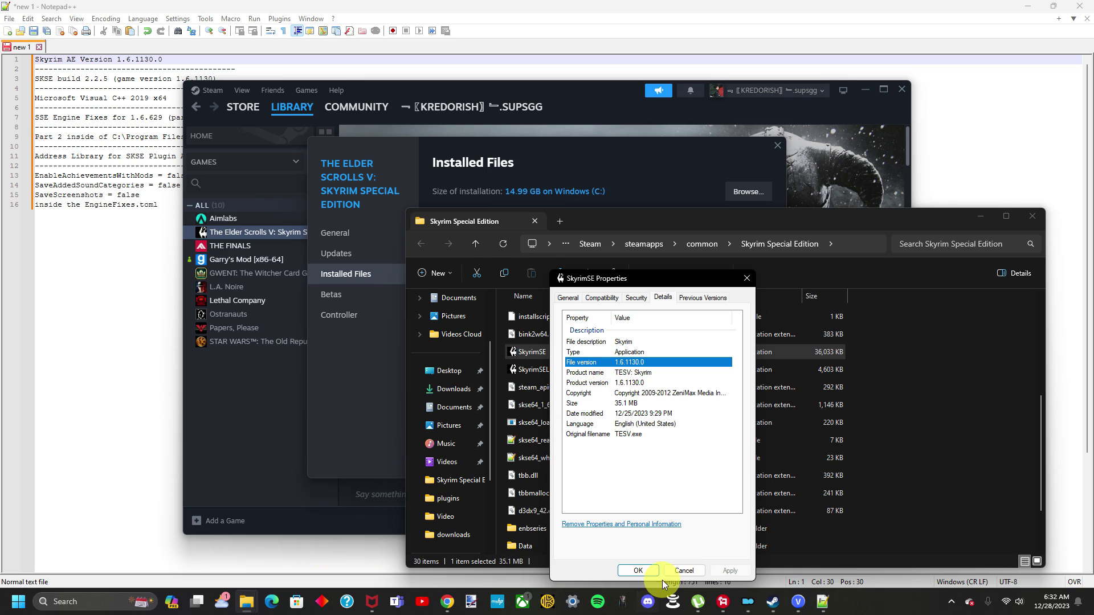
pyautogui.click(638, 570)
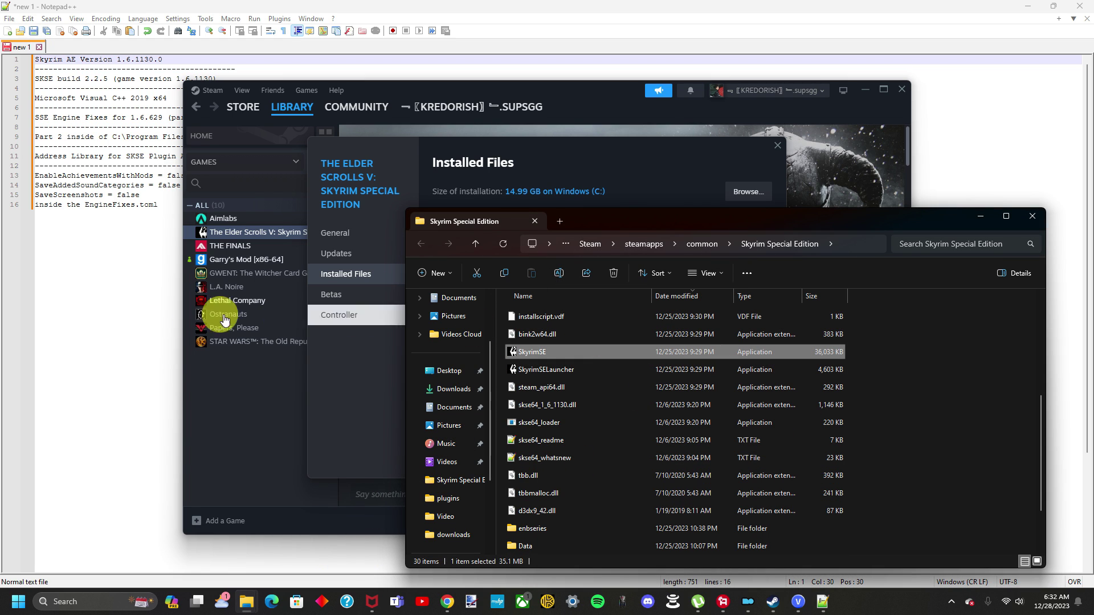
# Open the Skyrim Special Edition game folder from Mod Organizer 2's Open Game folder option
pyautogui.moveTo(749, 610)
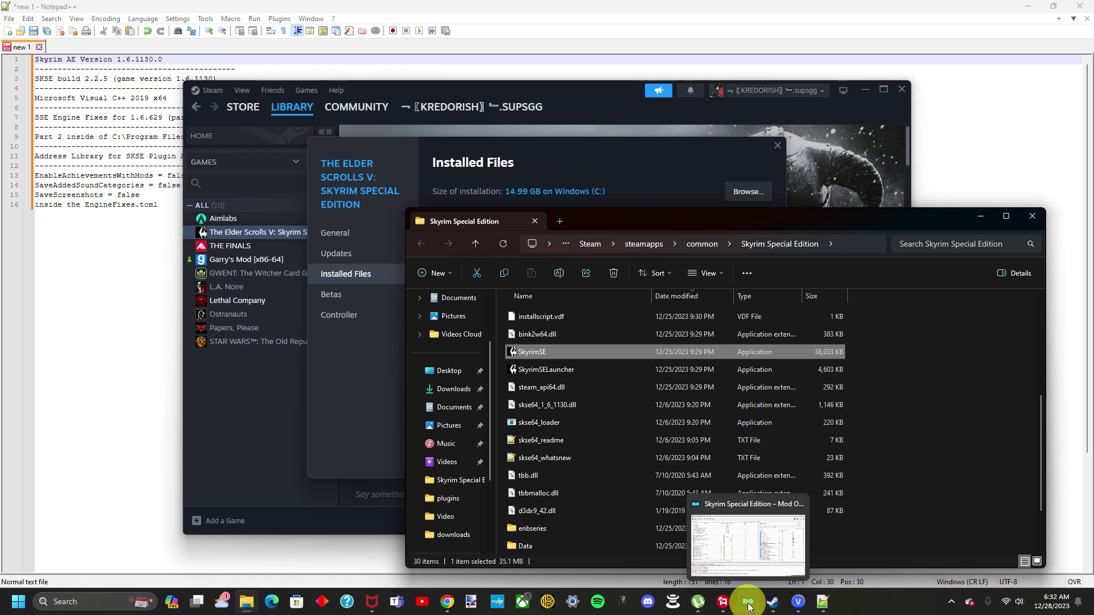
pyautogui.click(747, 547)
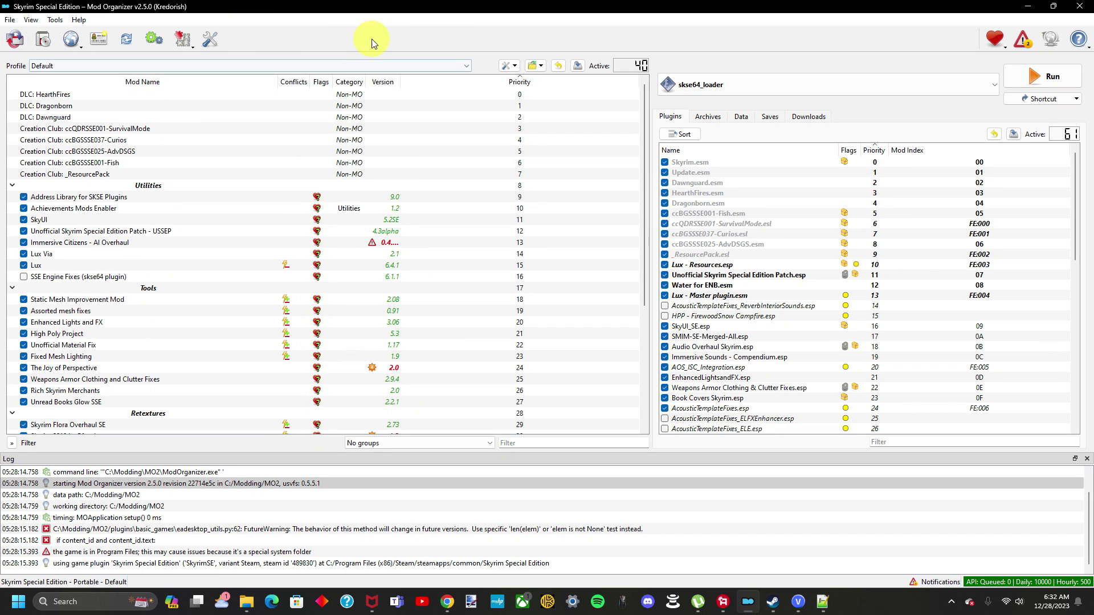
pyautogui.click(538, 68)
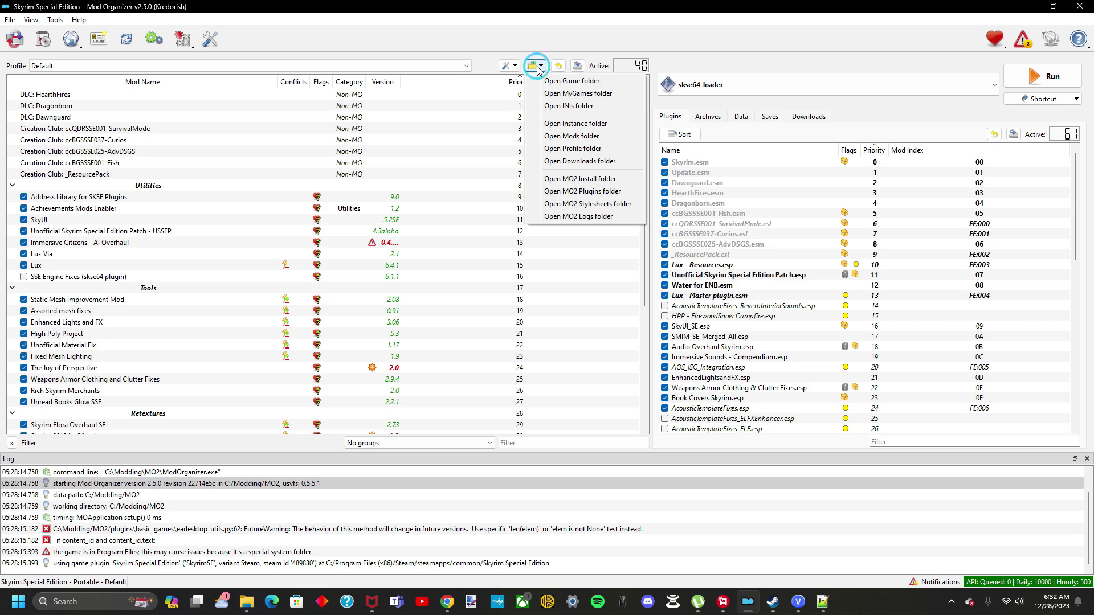
pyautogui.click(588, 84)
pyautogui.click(751, 356)
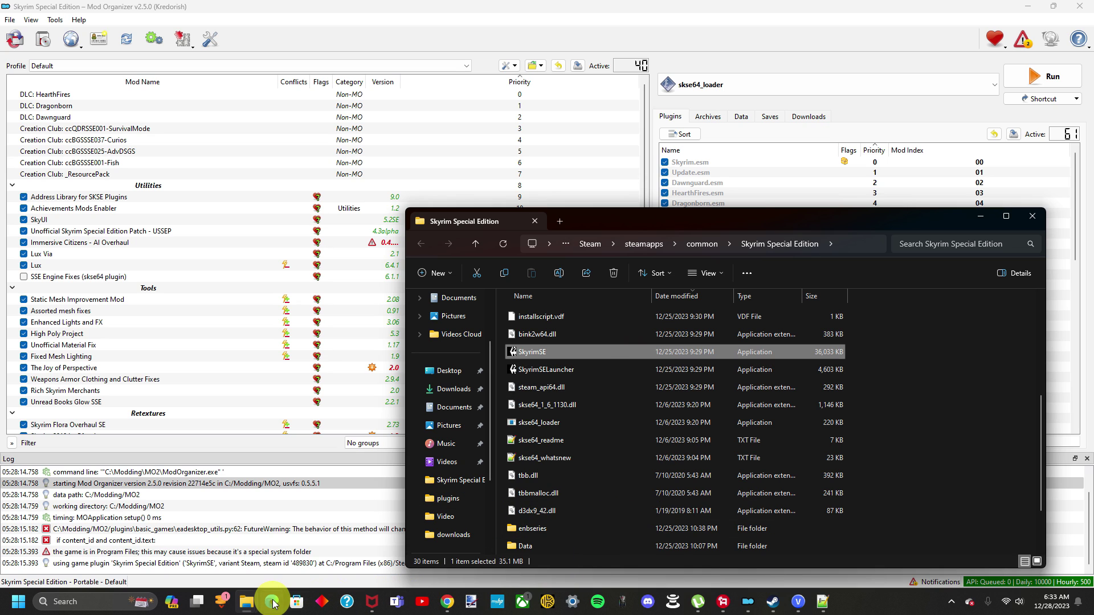
# Paste a check mark after the Skyrim AE Version 1.6.1130.0 line in the notes
pyautogui.click(822, 602)
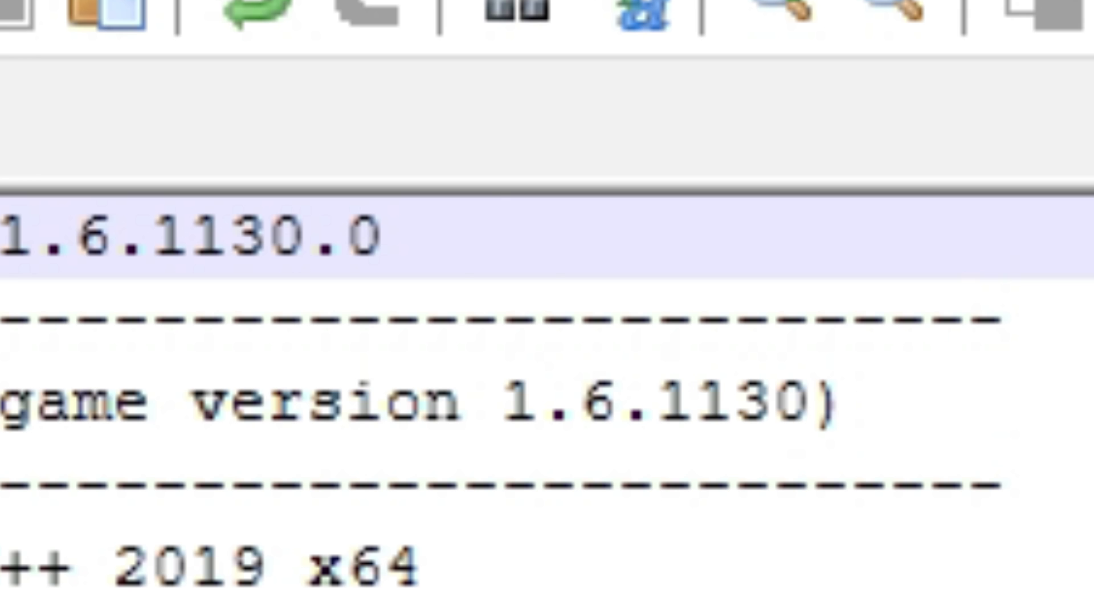
pyautogui.write('☑')
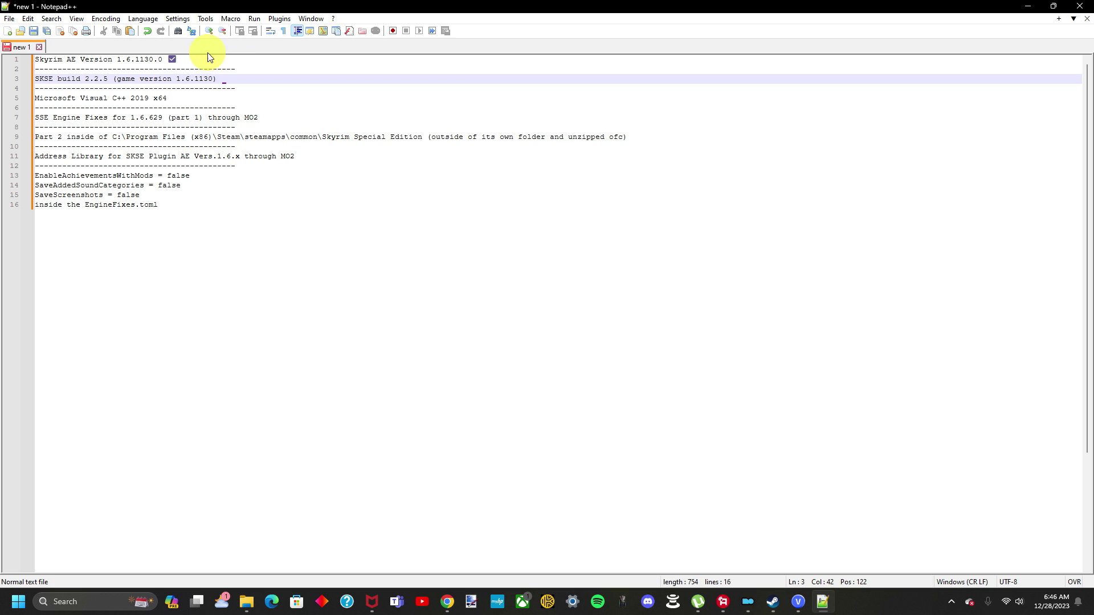
pyautogui.click(219, 79)
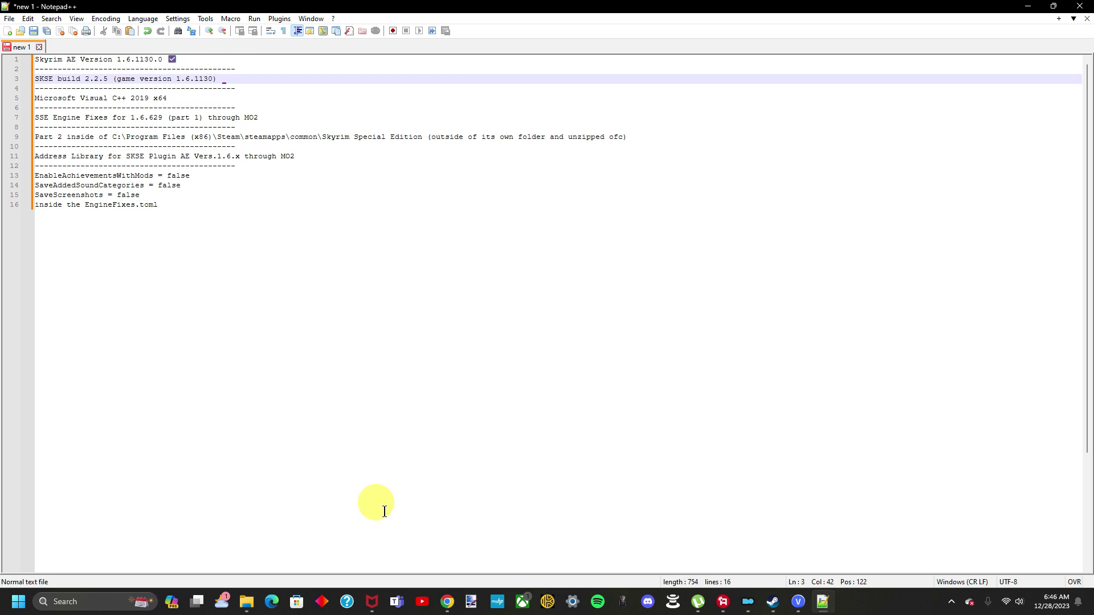
pyautogui.click(447, 602)
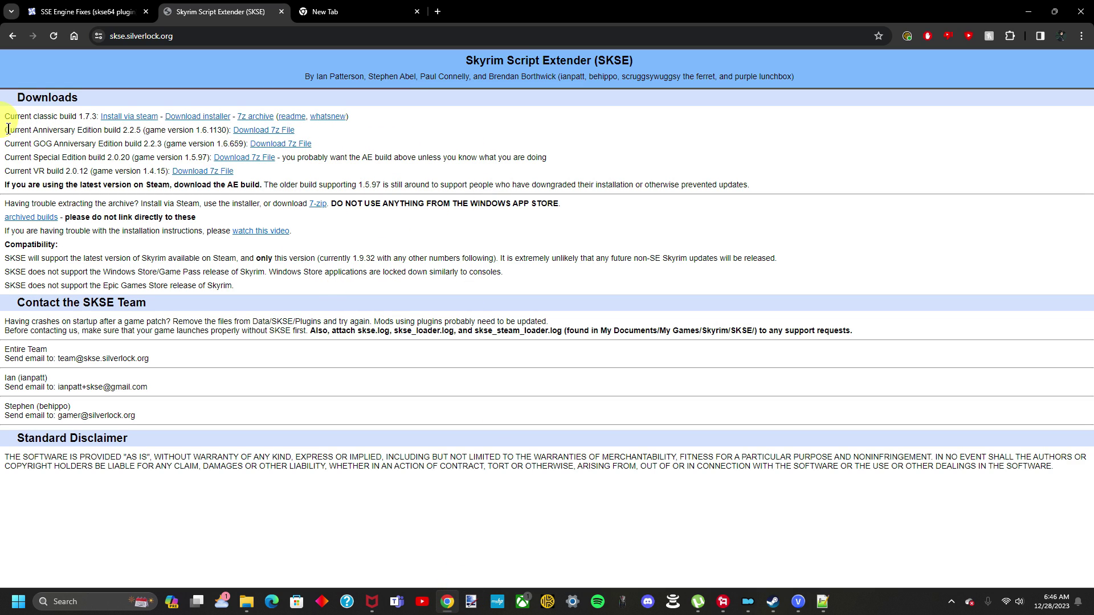
# Highlight SKSE Anniversary Edition build 2.2.5 for game 1.6.1130, then return to the game folder
pyautogui.moveTo(4, 130); pyautogui.dragTo(231, 128)
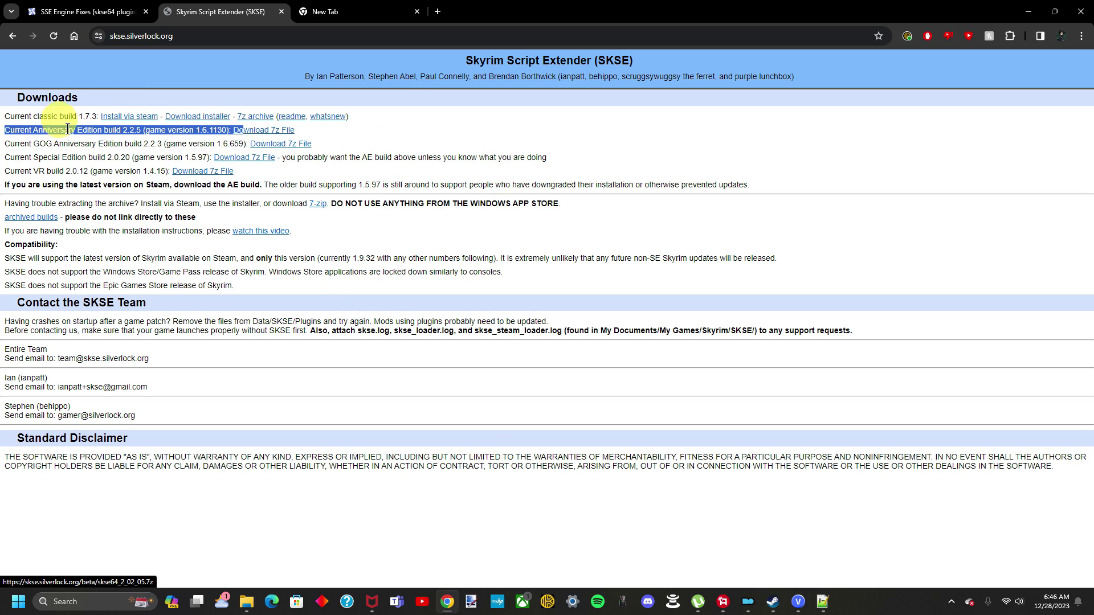
pyautogui.click(44, 116)
pyautogui.moveTo(103, 129); pyautogui.dragTo(132, 130)
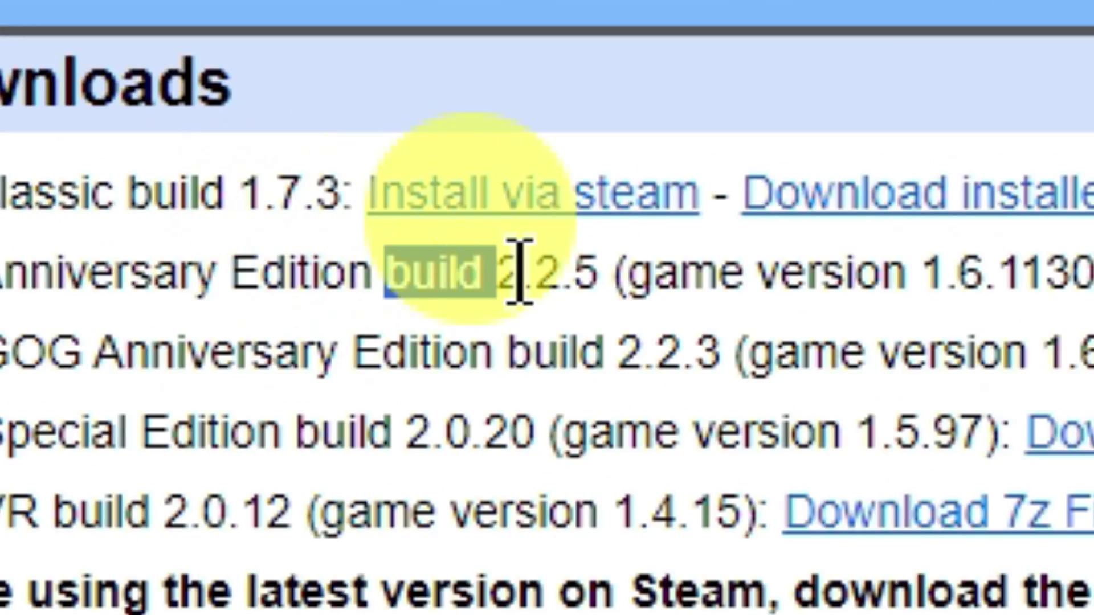
pyautogui.moveTo(546, 272); pyautogui.dragTo(598, 273)
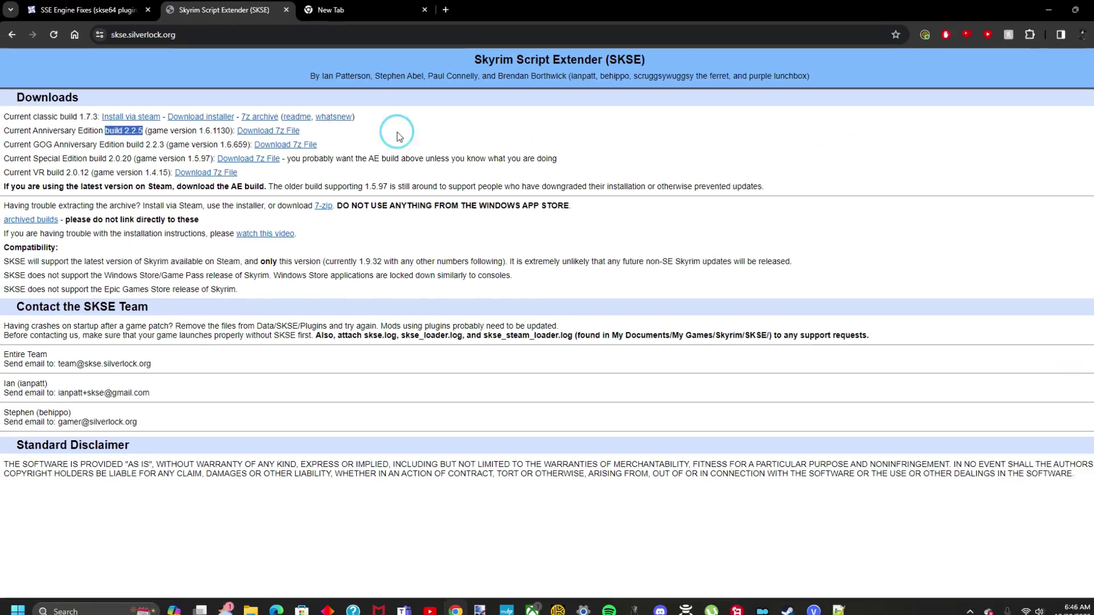
pyautogui.click(321, 133)
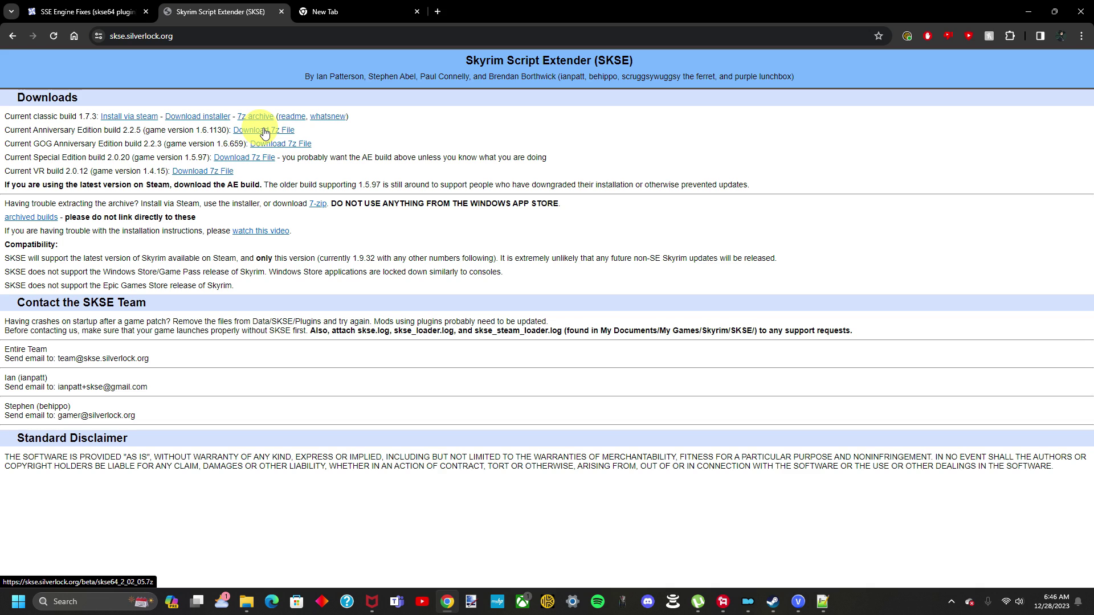
pyautogui.moveTo(246, 602)
pyautogui.click(305, 545)
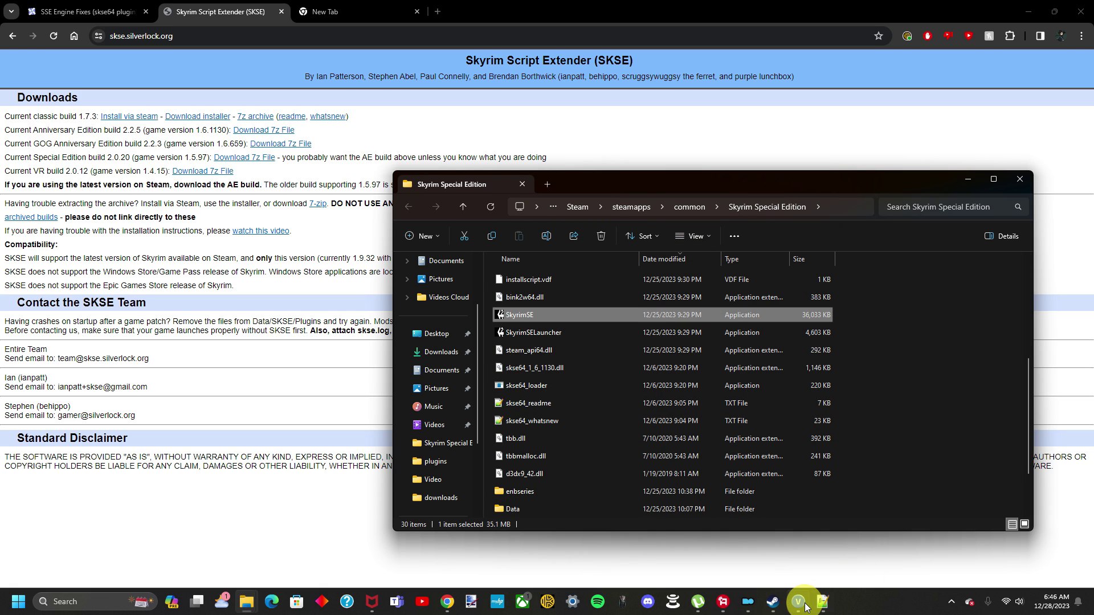
# Add skse64_loader as a new Mod Organizer 2 executable from file
pyautogui.click(748, 602)
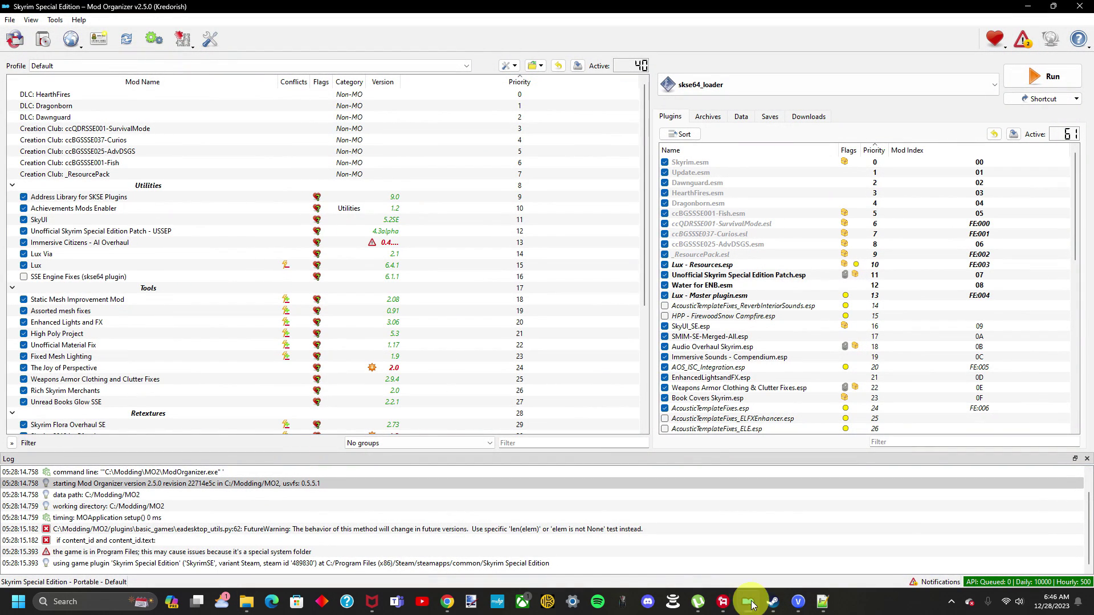
pyautogui.click(708, 86)
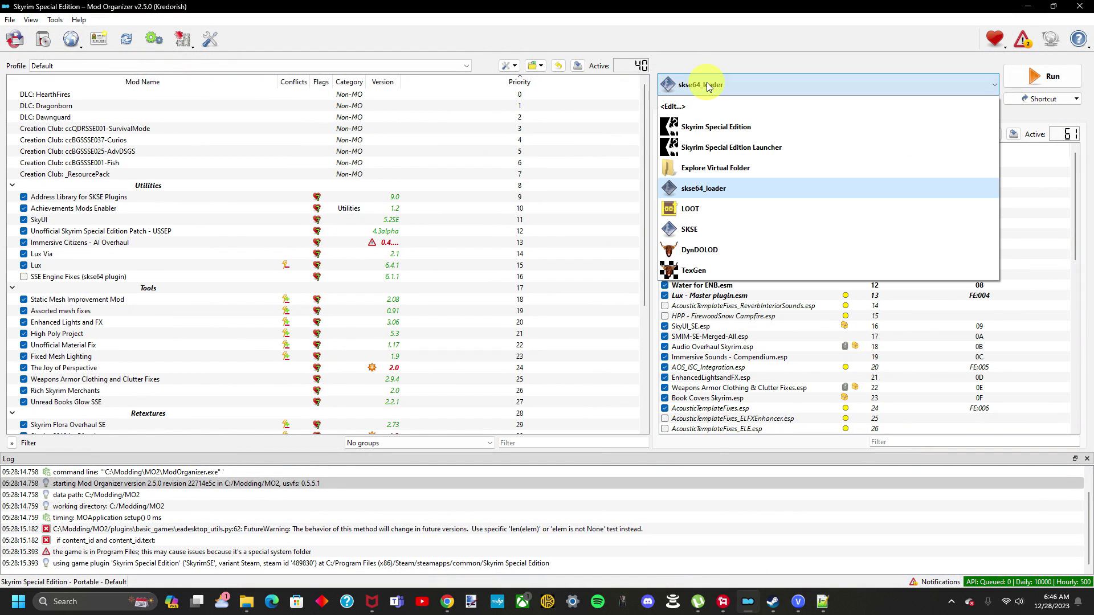
pyautogui.click(701, 104)
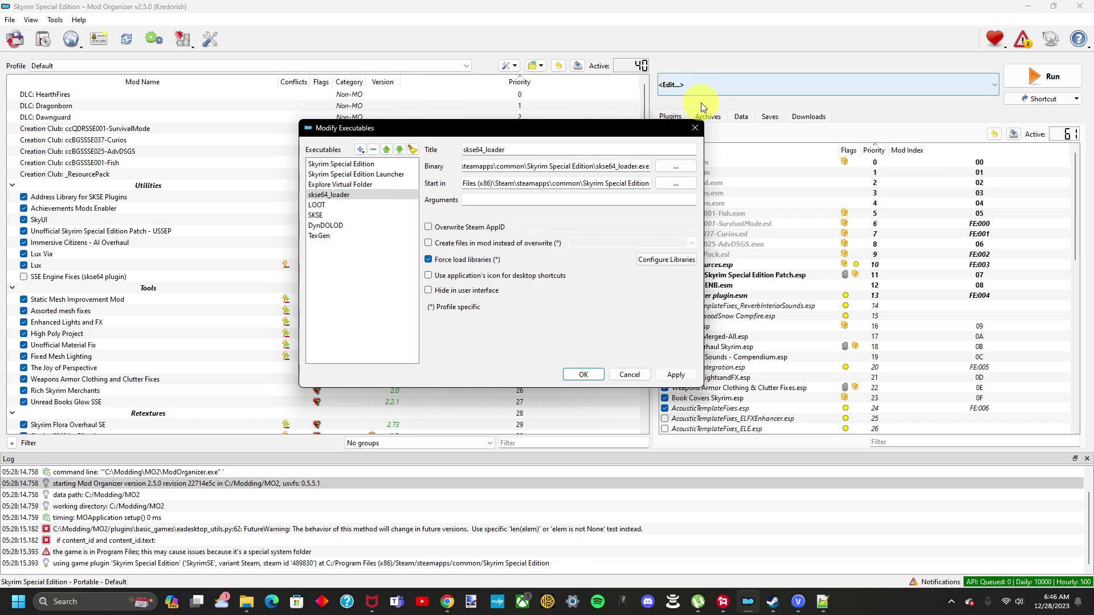
pyautogui.click(360, 149)
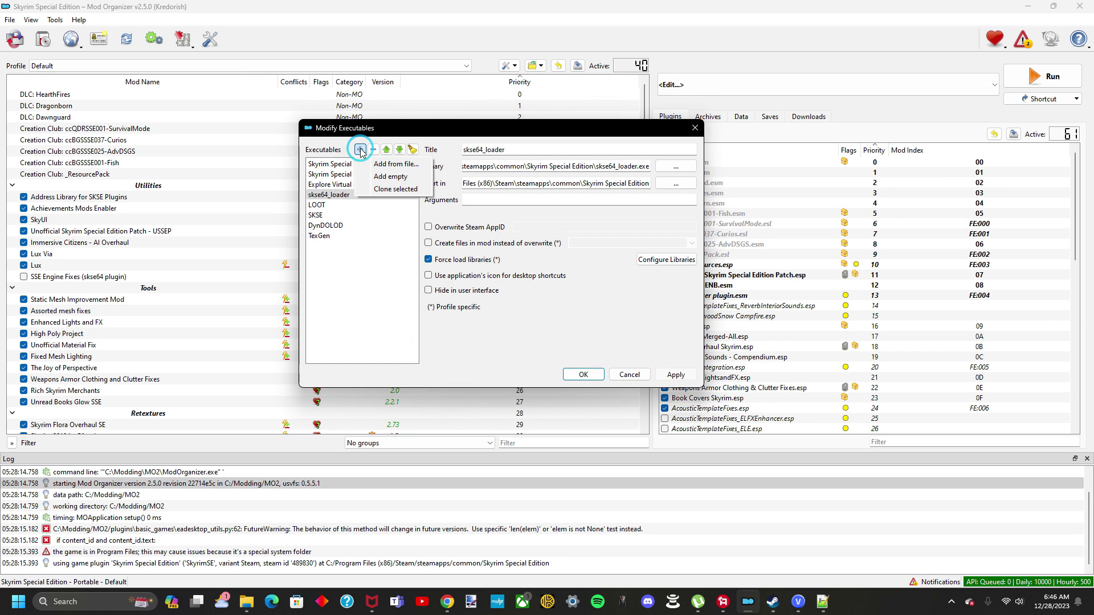
pyautogui.click(406, 166)
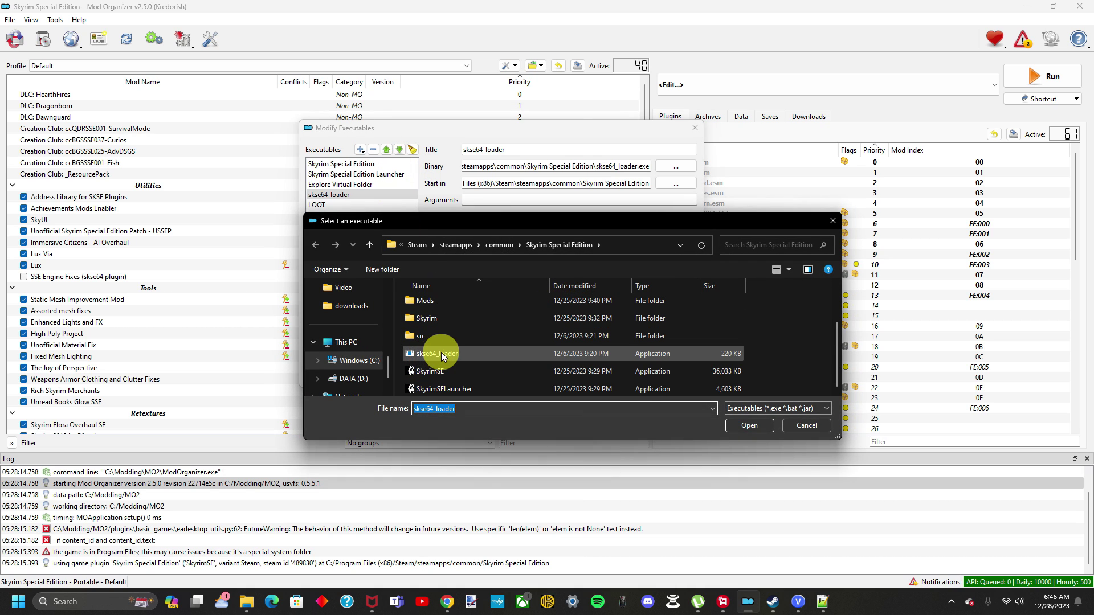
pyautogui.click(428, 357)
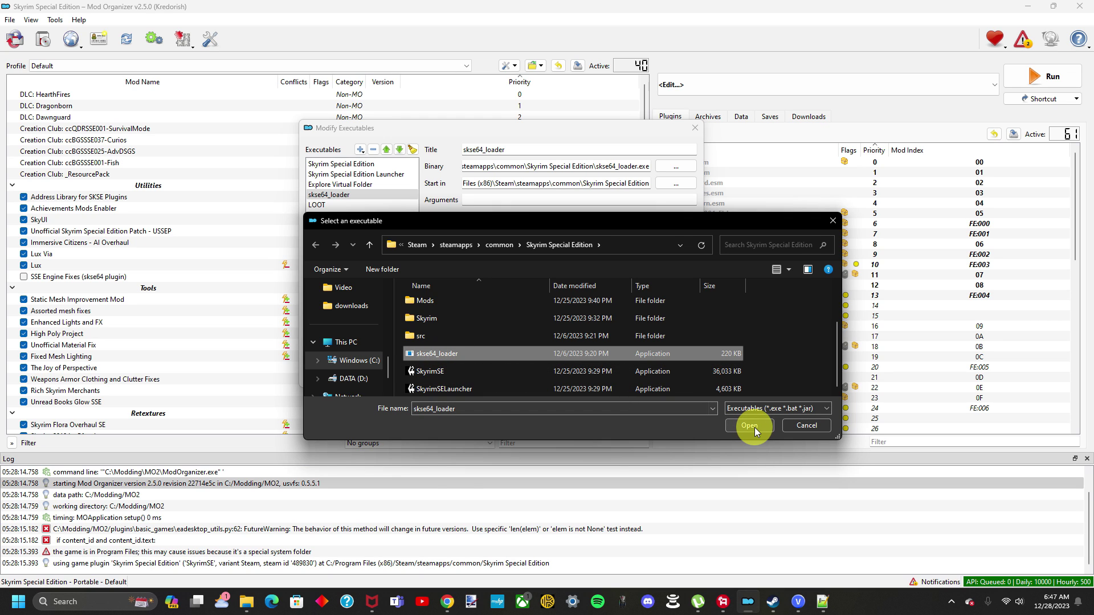
pyautogui.click(823, 429)
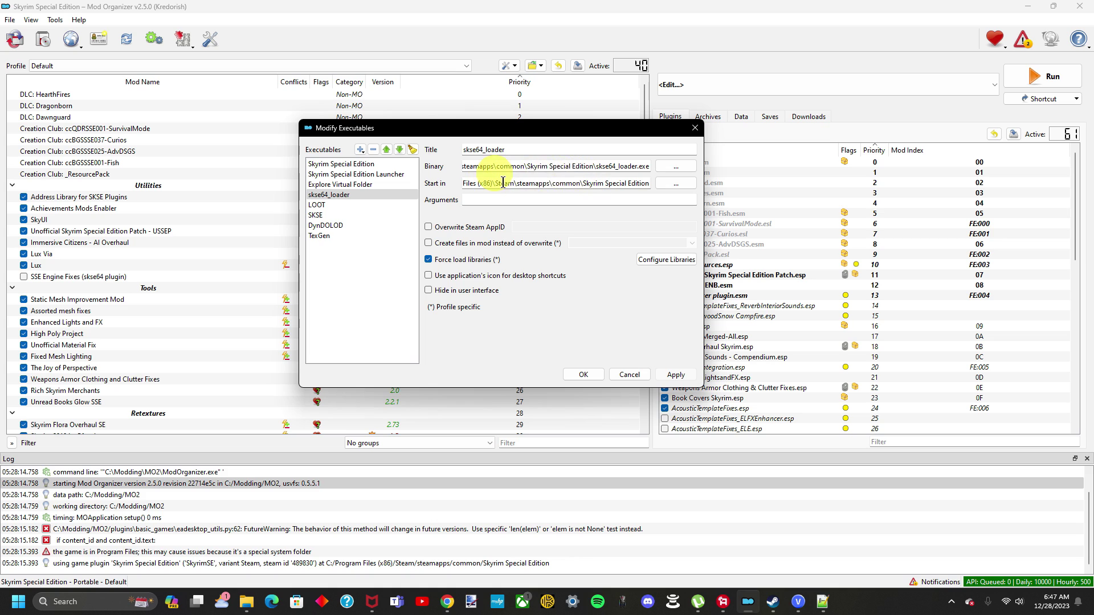
# Set skse64_loader to start in the Skyrim Special Edition folder and select it for launch
pyautogui.click(677, 184)
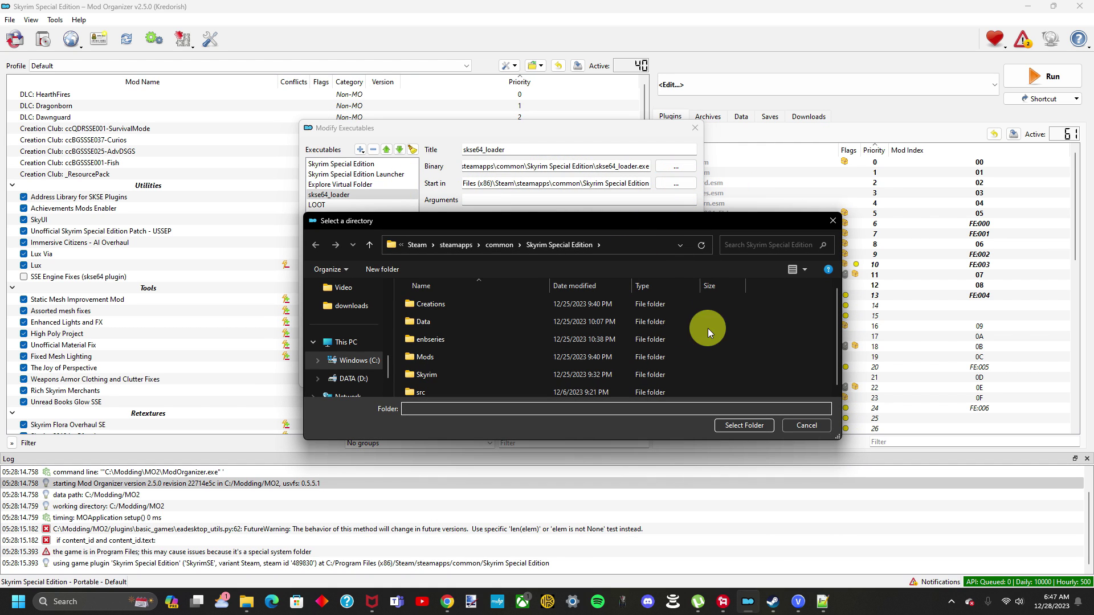
pyautogui.click(570, 244)
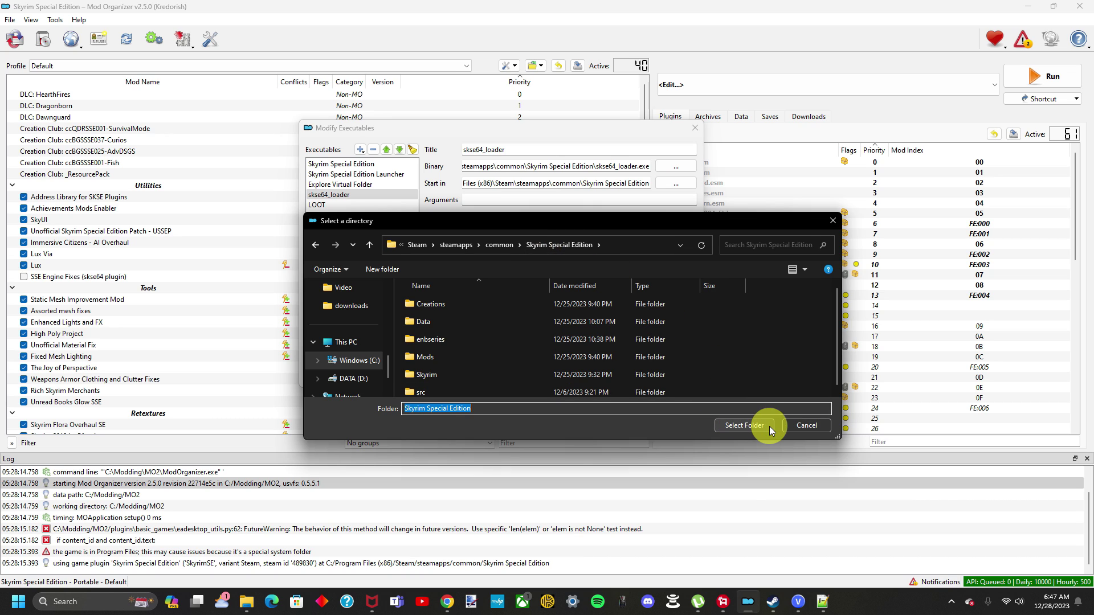
pyautogui.click(807, 426)
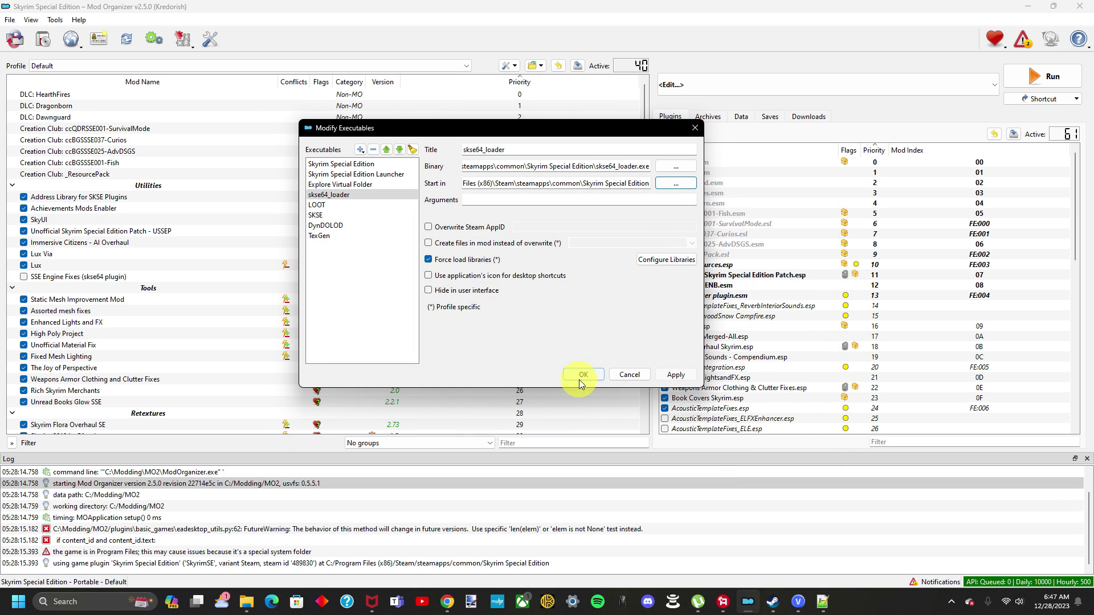
pyautogui.click(629, 375)
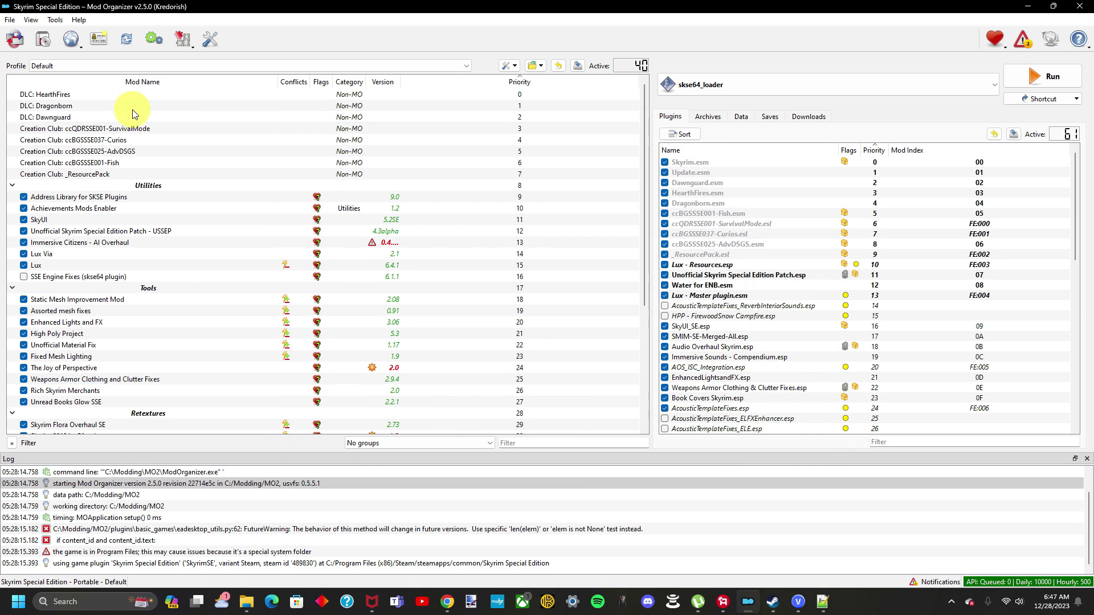
pyautogui.click(738, 84)
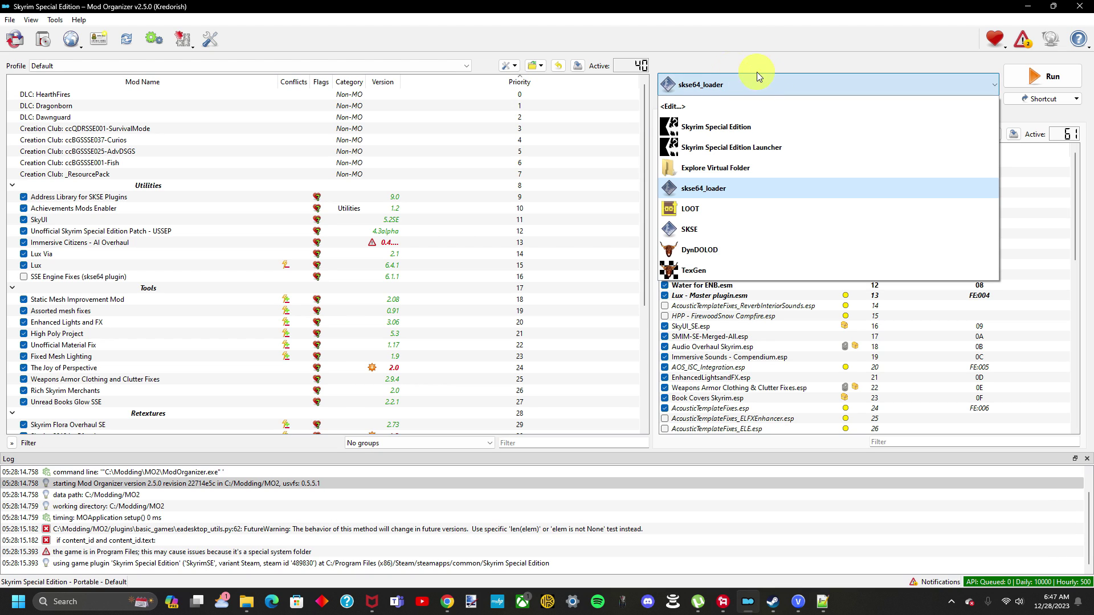
pyautogui.click(718, 189)
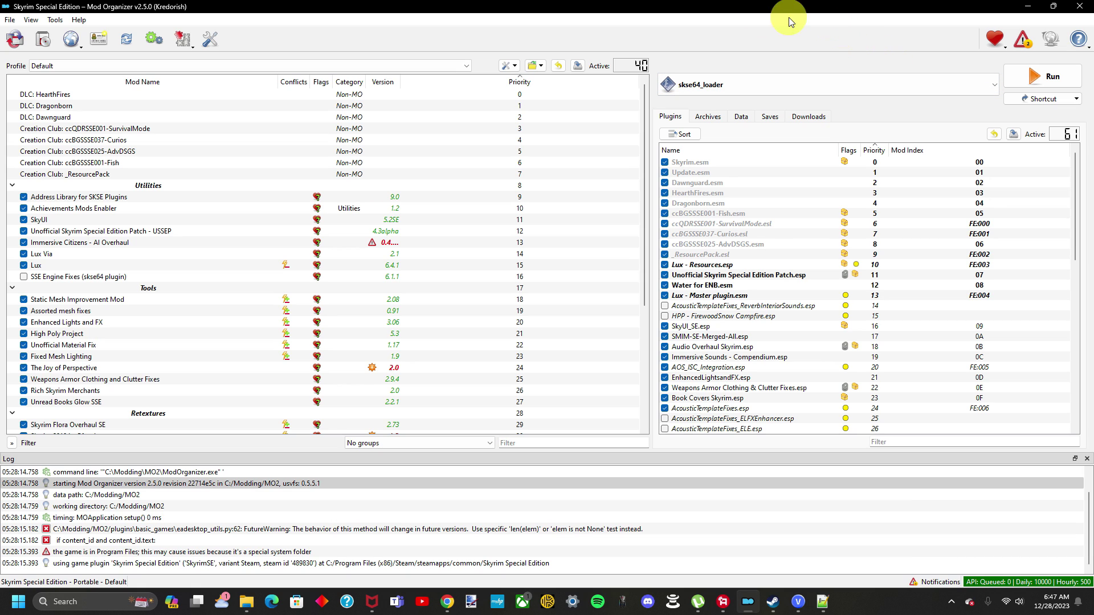
pyautogui.click(825, 602)
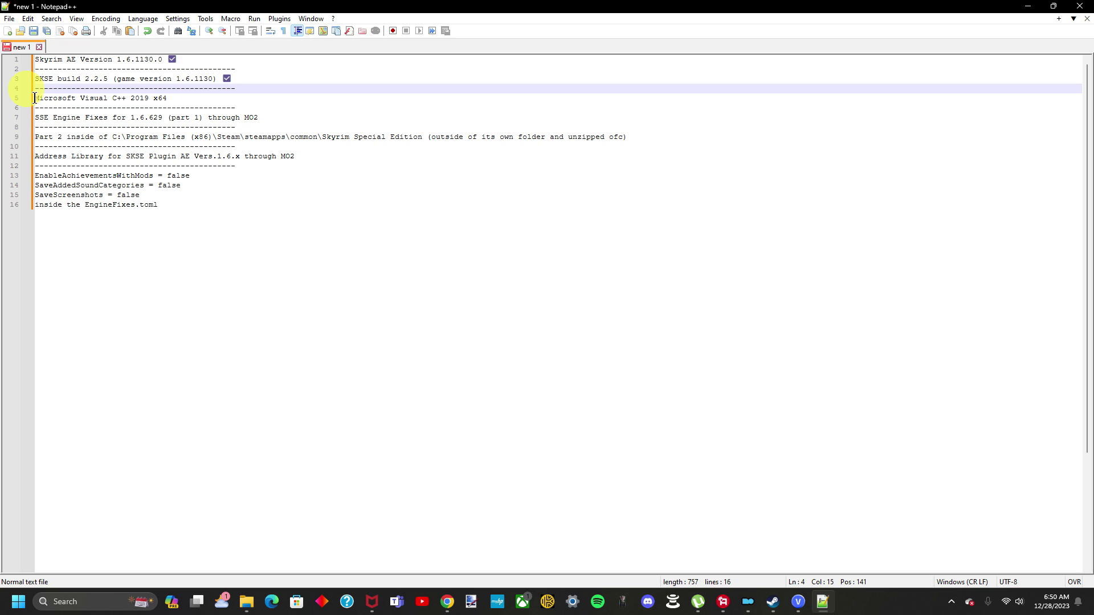
# Select the 'Microsoft Visual C++ 2019 x64' entry text on line 5 of the checklist
pyautogui.moveTo(35, 98); pyautogui.dragTo(168, 100)
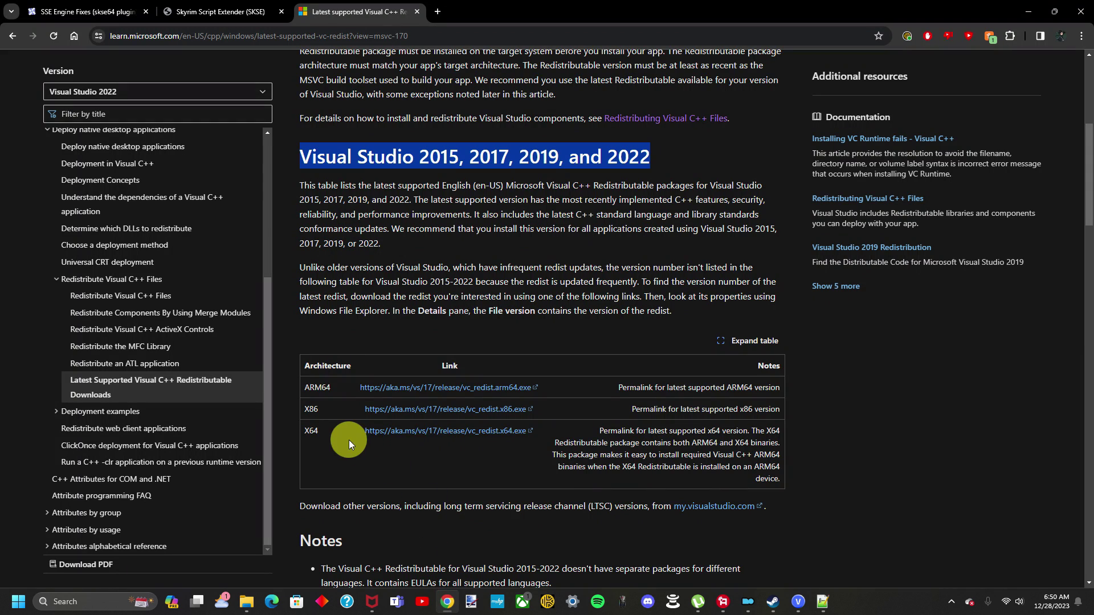
# Highlight the Visual Studio 2015–2022 heading and its X64 and X86 vc_redist download links
pyautogui.moveTo(665, 158); pyautogui.dragTo(292, 142)
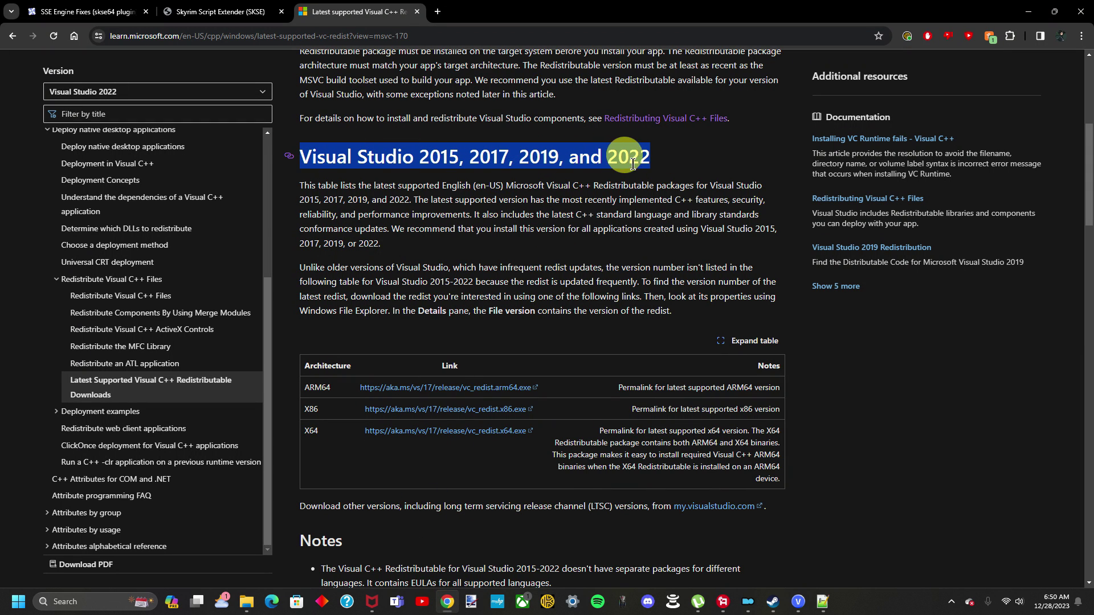
pyautogui.scroll(-2, 541, 295)
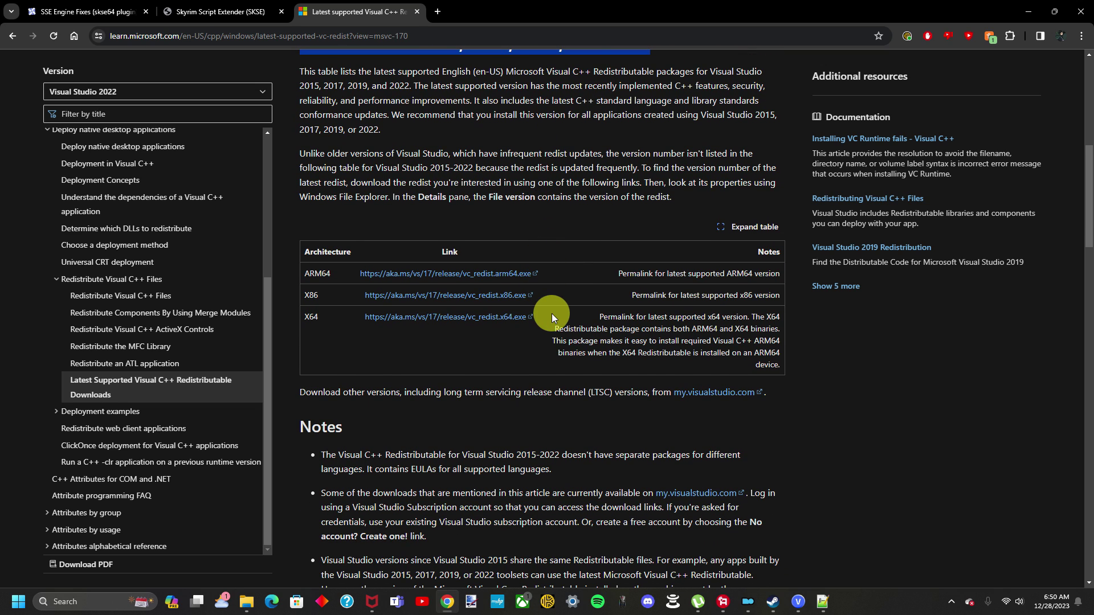
pyautogui.moveTo(552, 315); pyautogui.dragTo(358, 308)
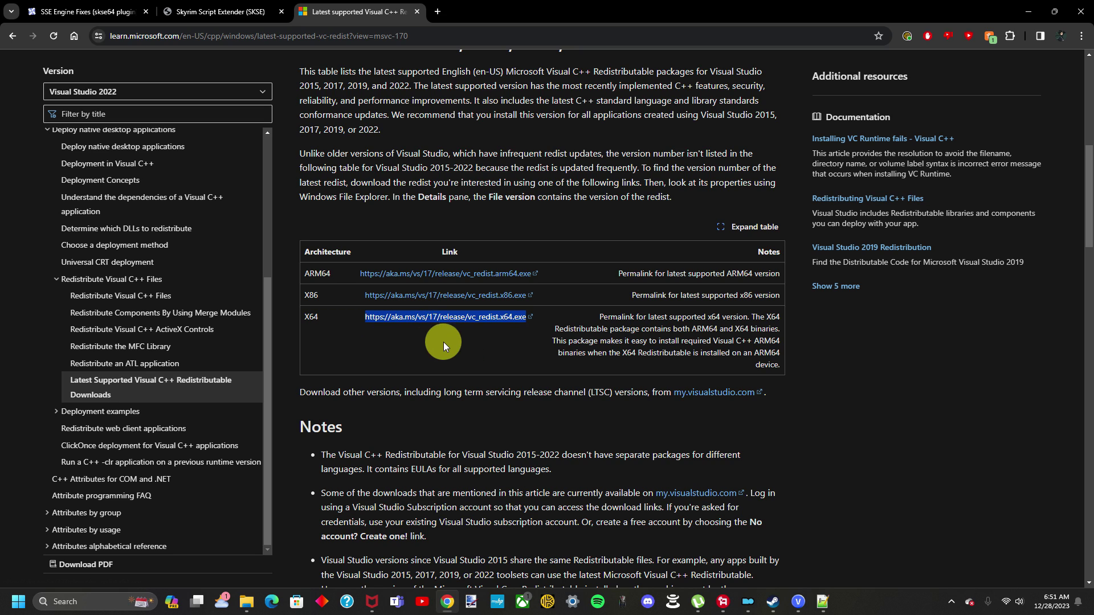
pyautogui.click(614, 261)
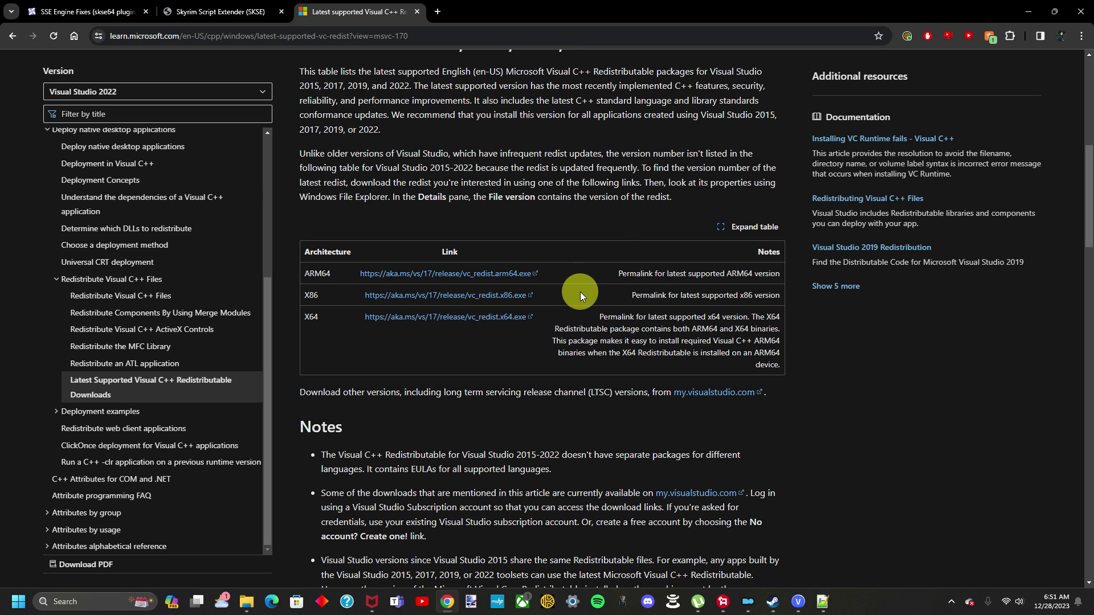
pyautogui.moveTo(586, 295); pyautogui.dragTo(371, 295)
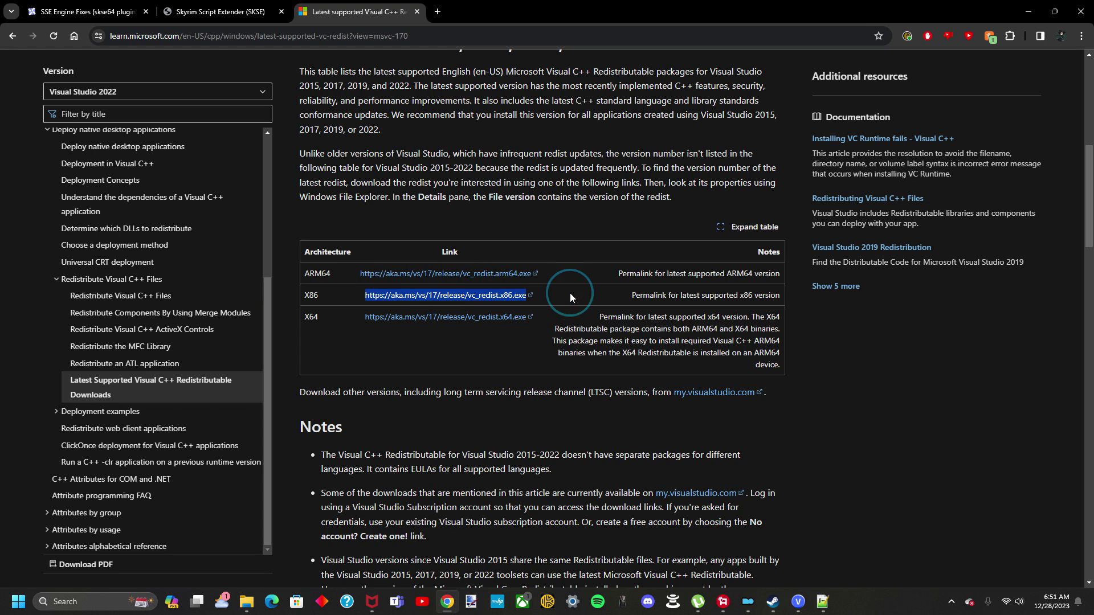
pyautogui.click(600, 292)
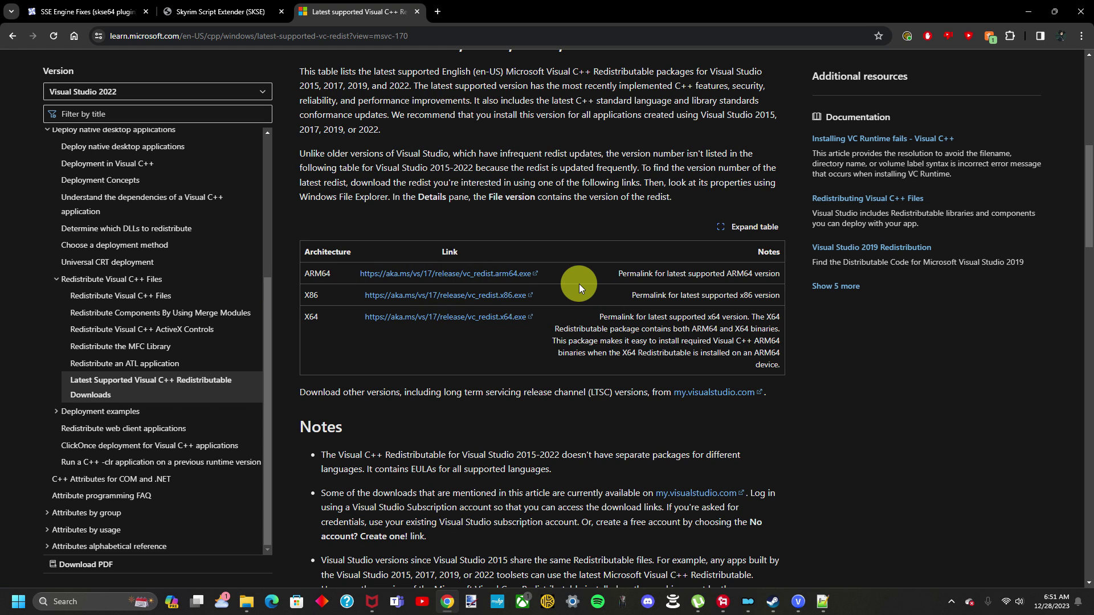
# Paste a checkmark after the Visual C++ 2019 x64 entry, then select the Address Library line's start
pyautogui.click(823, 601)
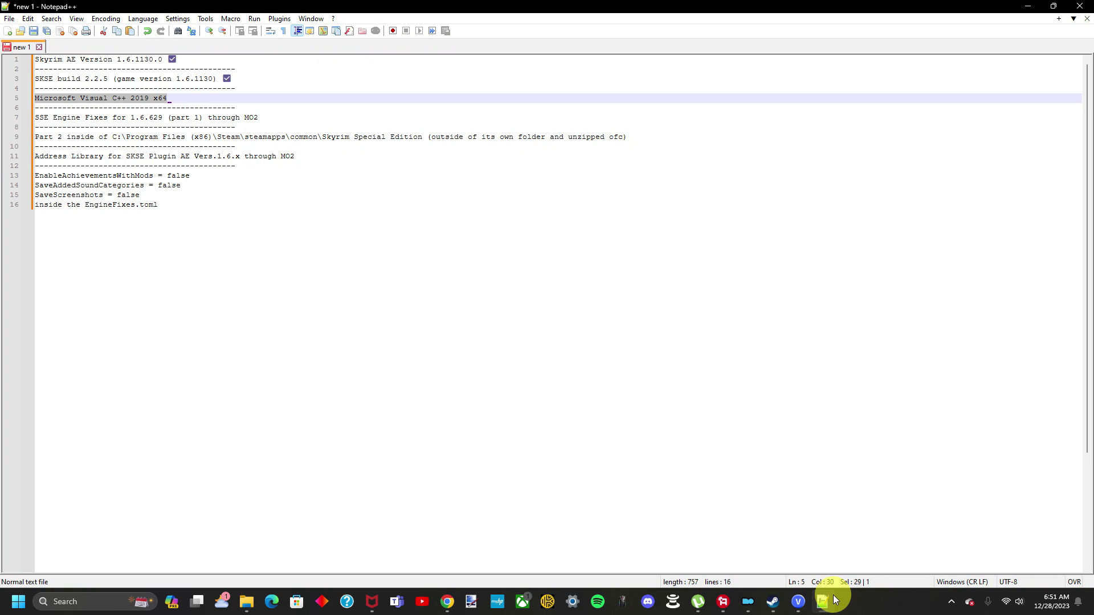
pyautogui.click(204, 97)
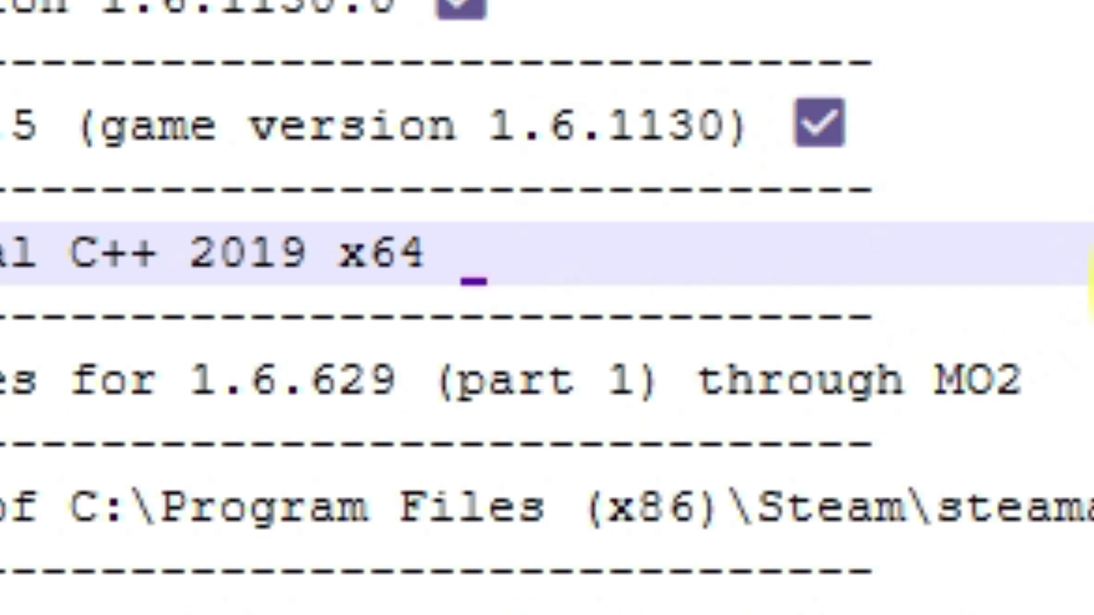
pyautogui.write('☑')
pyautogui.click(364, 158)
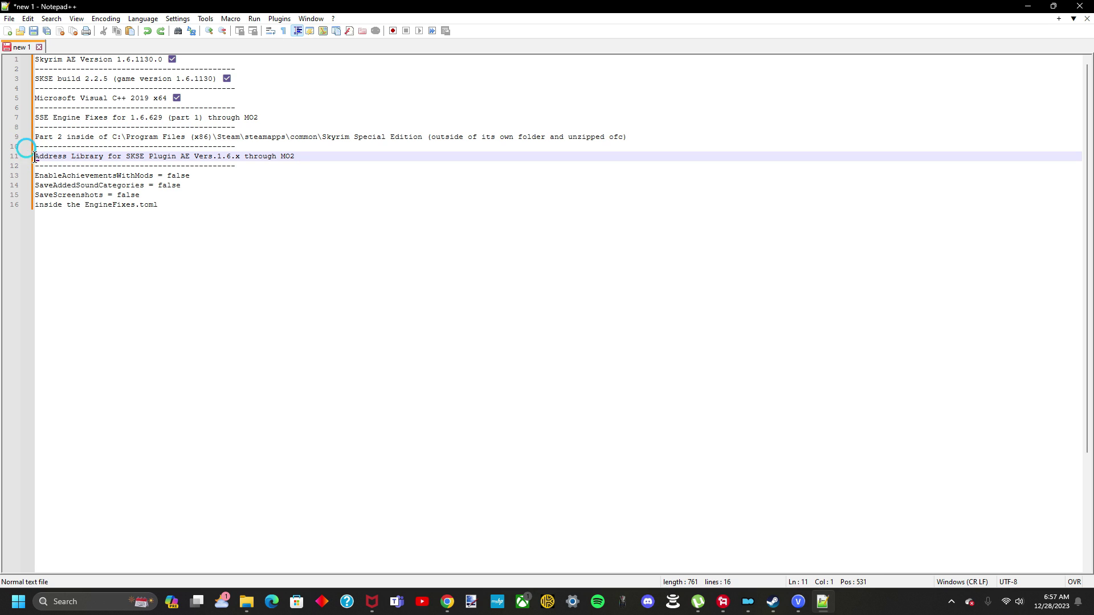
pyautogui.moveTo(45, 156); pyautogui.dragTo(86, 160)
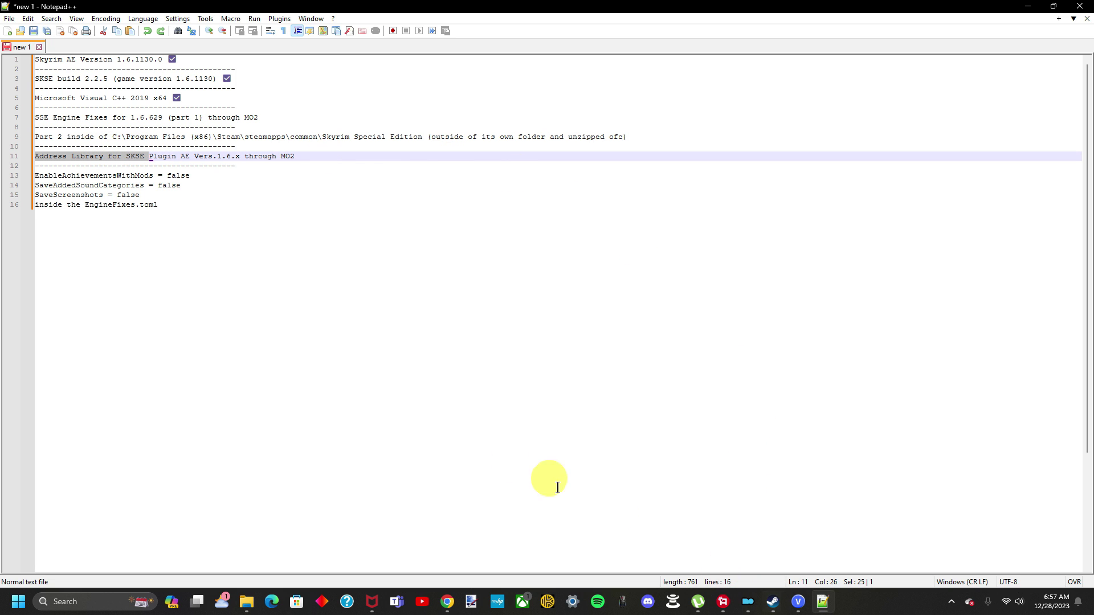
pyautogui.click(447, 601)
# Check the Address Library Files tab: the Anniversary Edition all-in-one file shows as downloaded 27 Dec 2023
pyautogui.scroll(1, 513, 326)
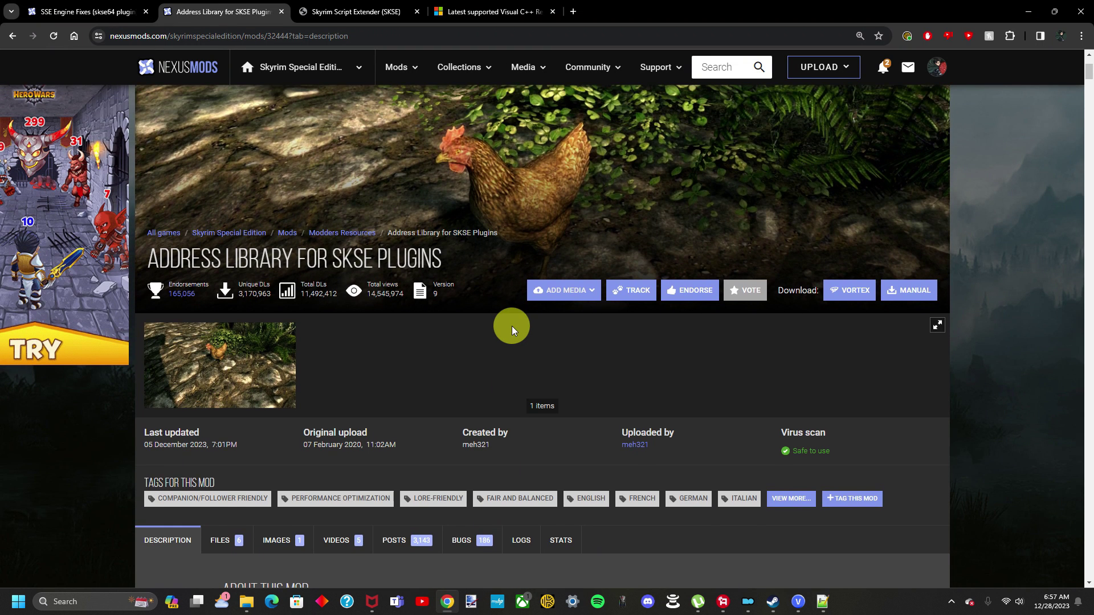
pyautogui.scroll(-1, 428, 296)
pyautogui.click(221, 484)
pyautogui.scroll(-4, 464, 347)
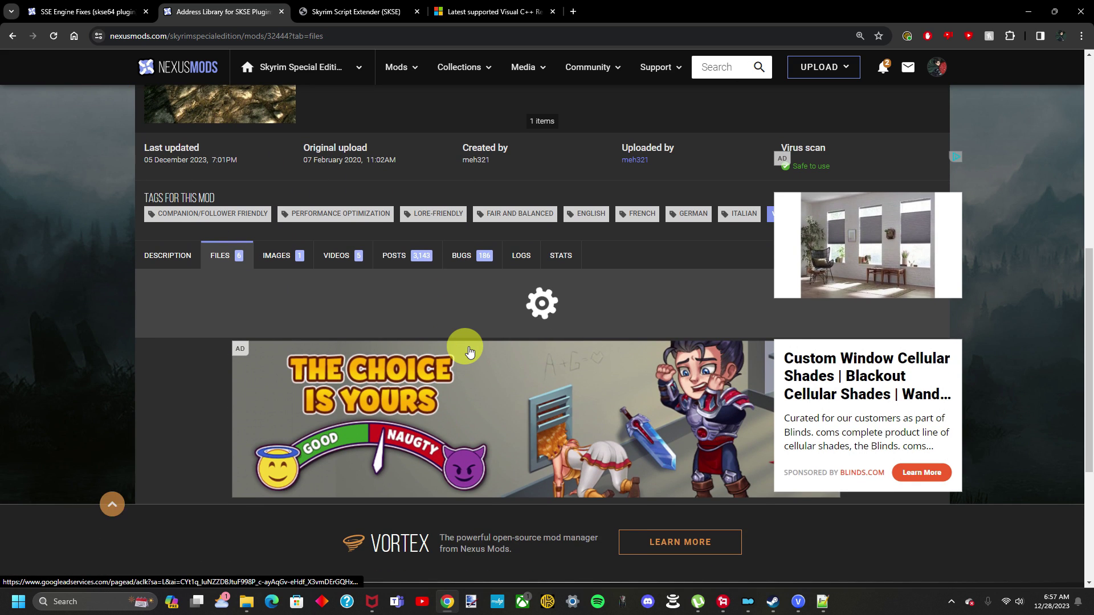
pyautogui.scroll(-2, 359, 410)
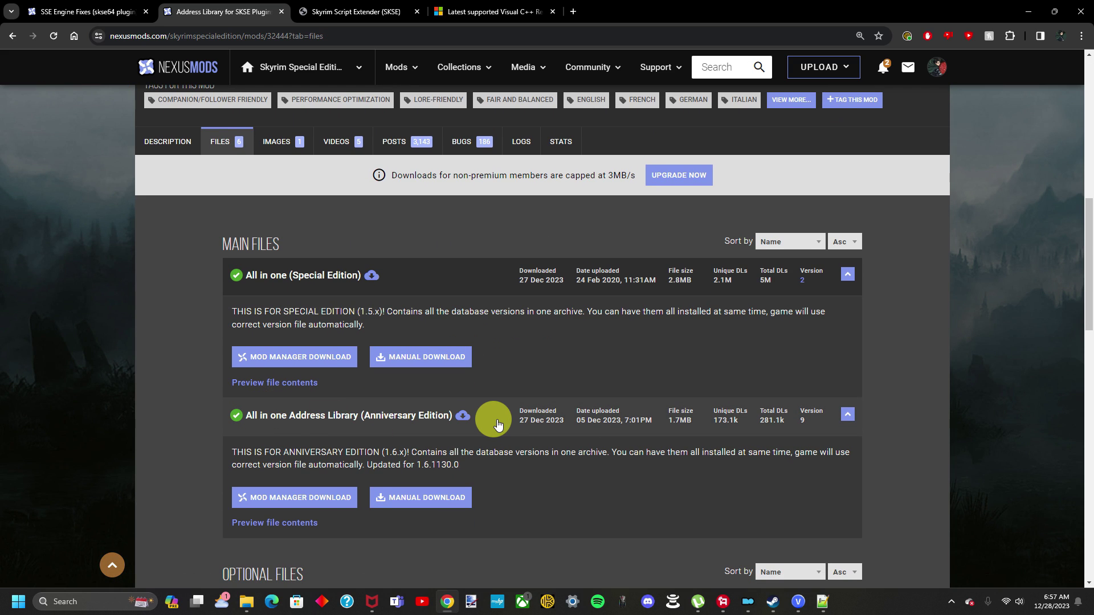
pyautogui.moveTo(490, 417); pyautogui.dragTo(154, 381)
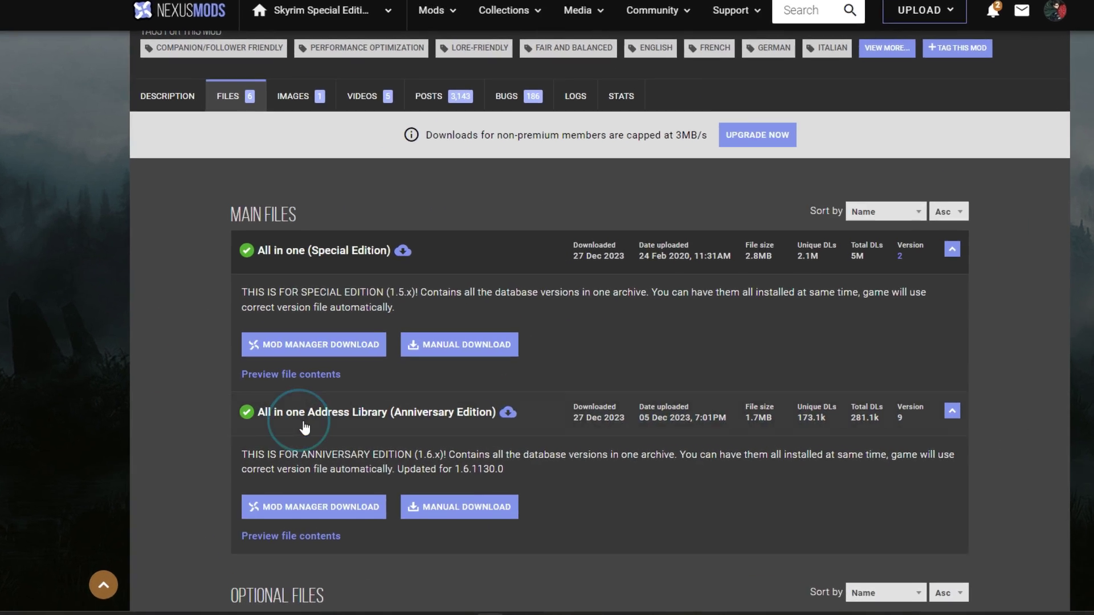
pyautogui.click(253, 422)
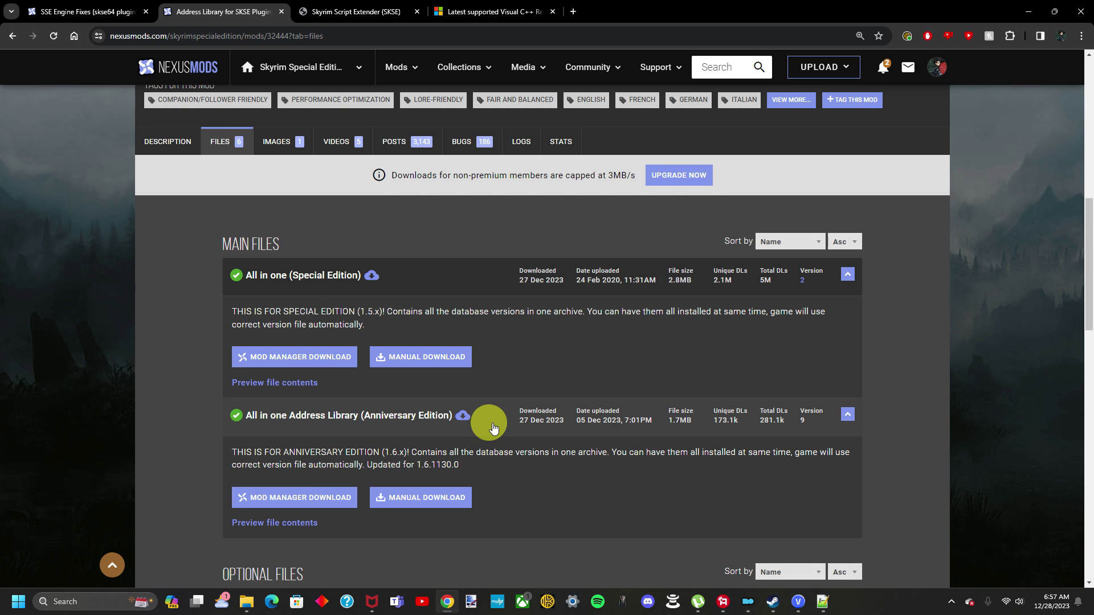
# Add a ✅ check mark to the end of the Address Library line 11 in the Notepad++ checklist
pyautogui.click(828, 606)
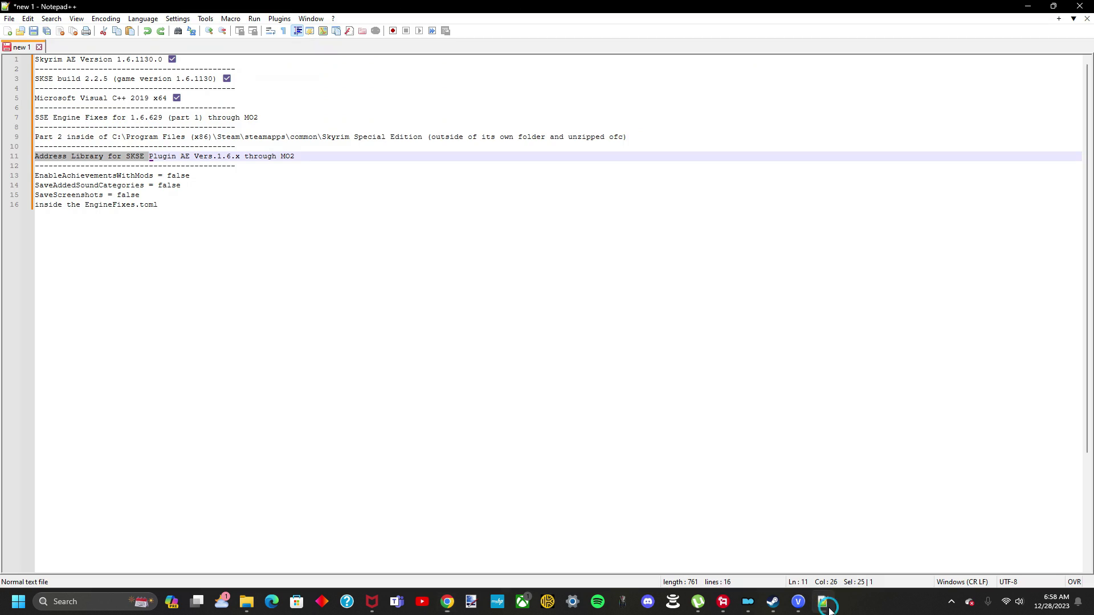
pyautogui.click(331, 158)
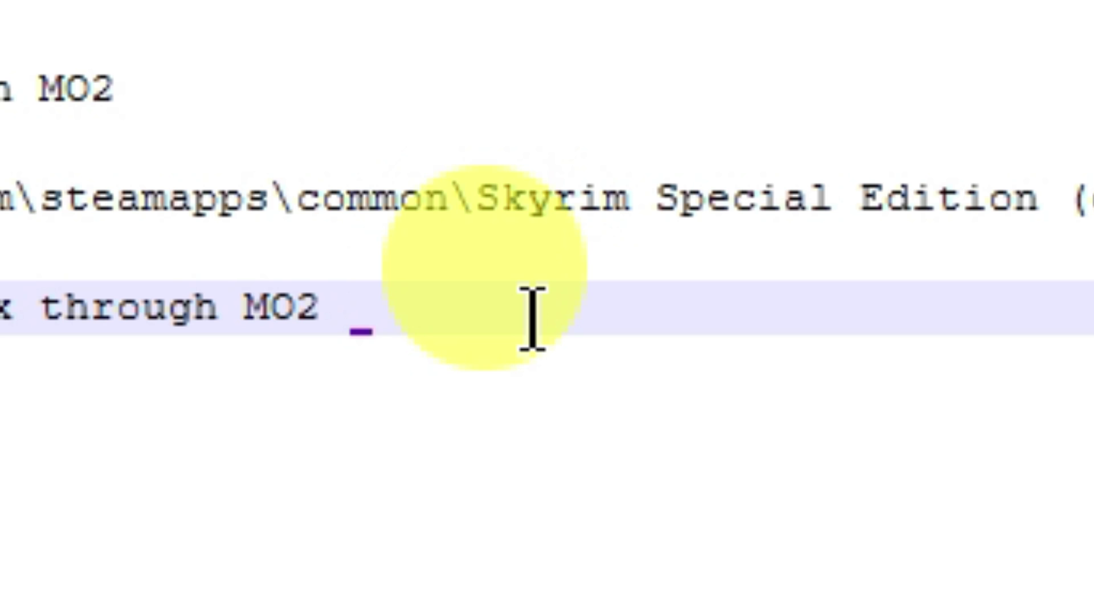
pyautogui.write('✅')
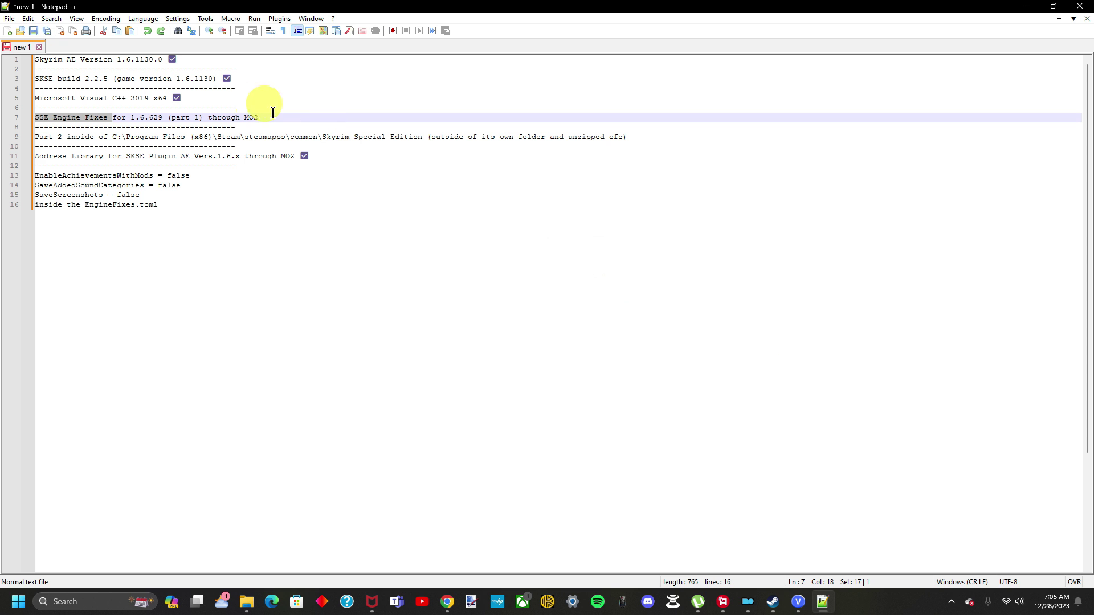
# Reread the SSE Engine Fixes line 7 and return to its Nexus Mods page
pyautogui.moveTo(113, 117); pyautogui.dragTo(40, 121)
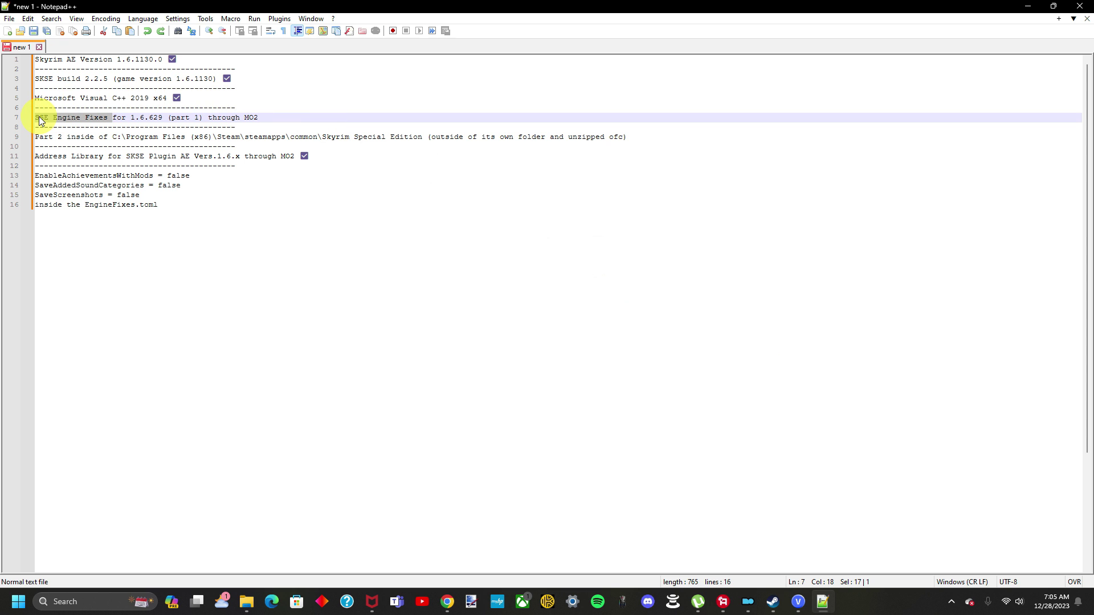
pyautogui.click(36, 117)
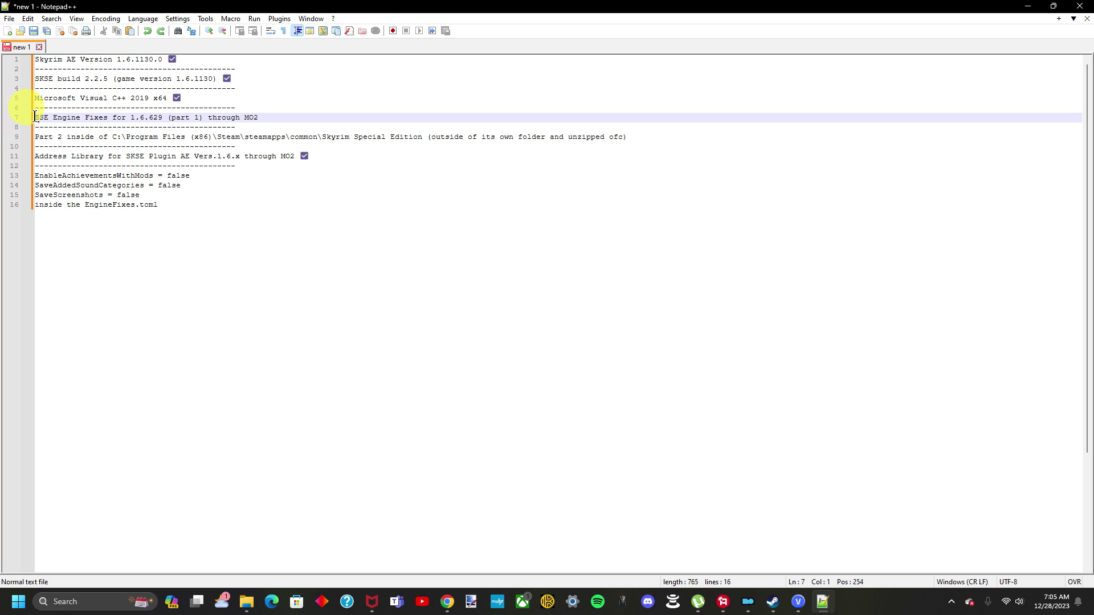
pyautogui.moveTo(84, 117); pyautogui.dragTo(244, 119)
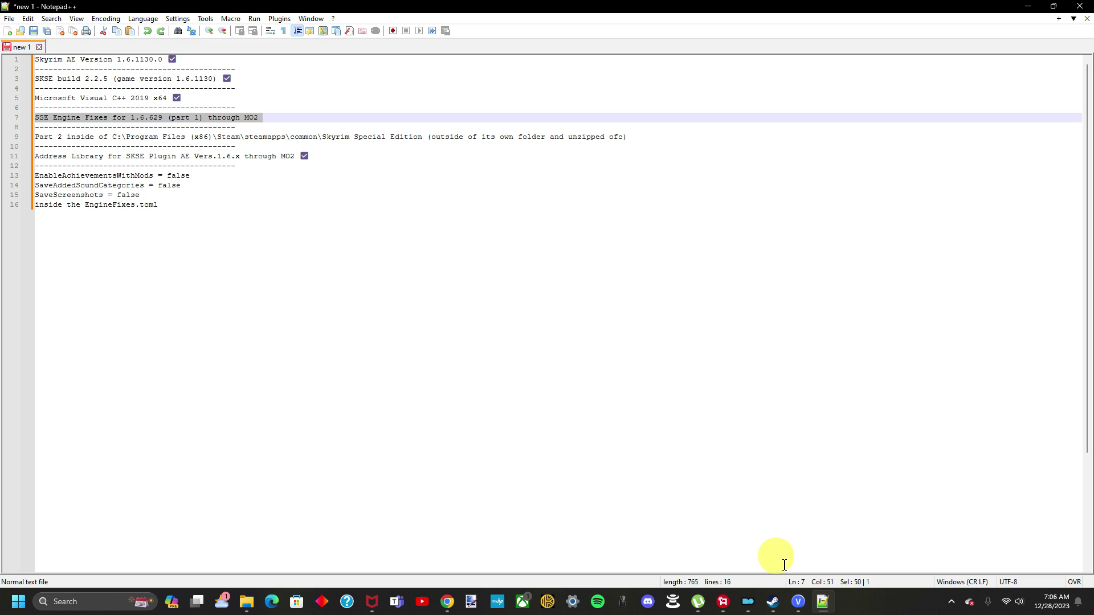
pyautogui.click(446, 603)
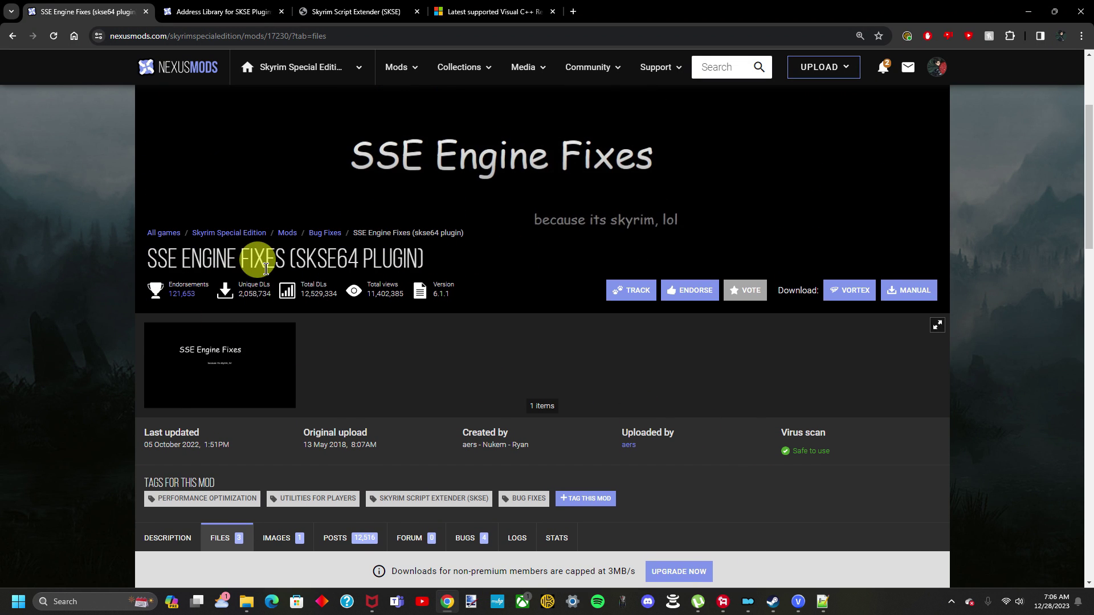
# On the SSE Engine Fixes Files tab, check the 1.6.629 and newer Part 1 entry shows downloaded 27 Dec 2023
pyautogui.scroll(-4, 475, 282)
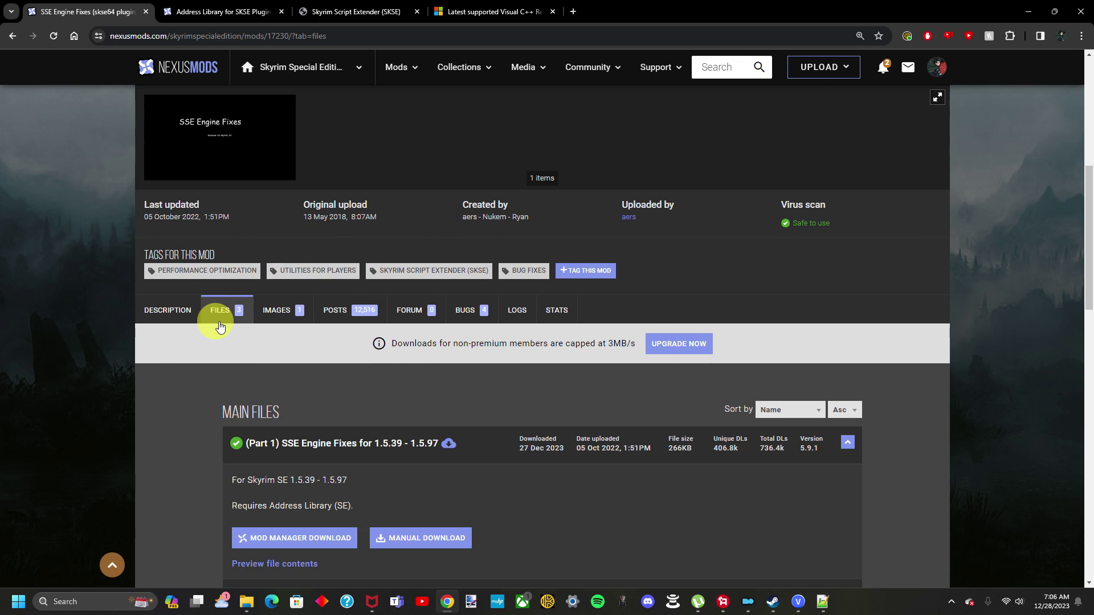
pyautogui.click(221, 309)
pyautogui.scroll(-3, 216, 306)
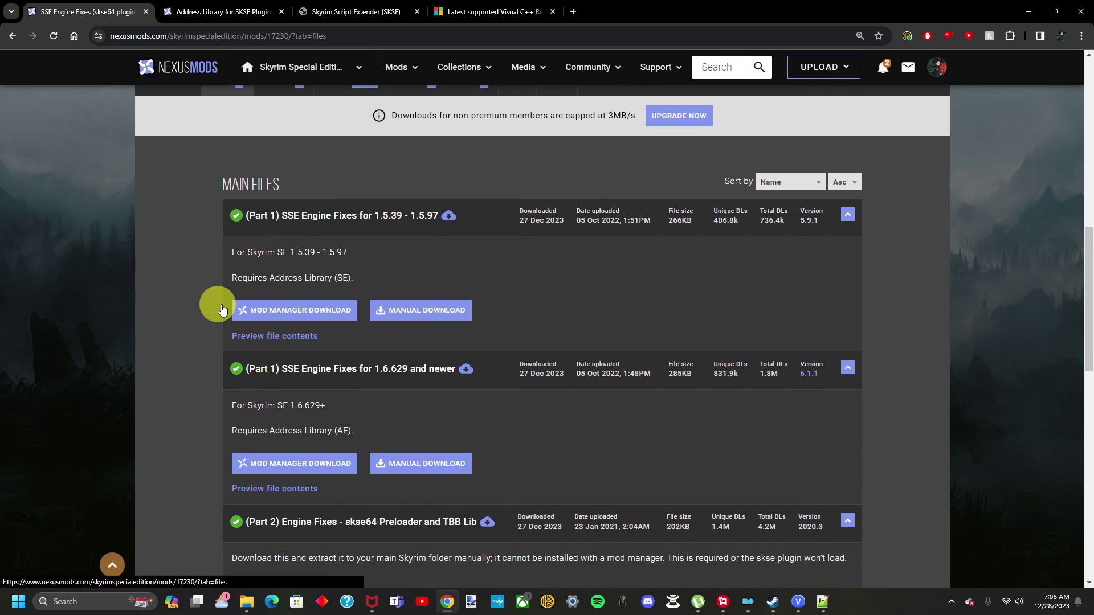
pyautogui.moveTo(485, 373); pyautogui.dragTo(249, 371)
pyautogui.click(247, 371)
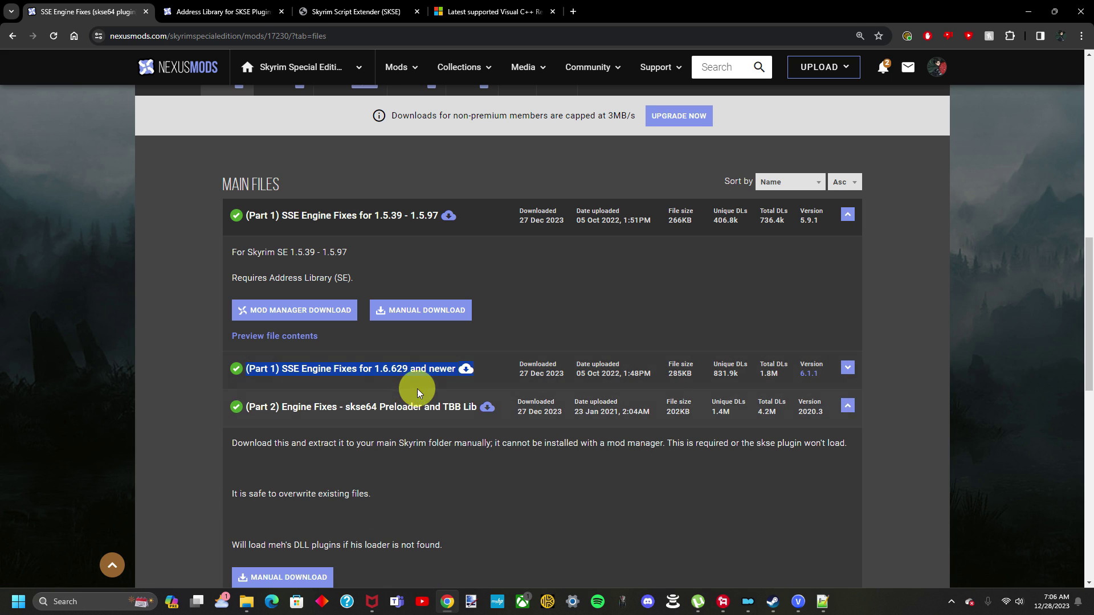
pyautogui.click(493, 374)
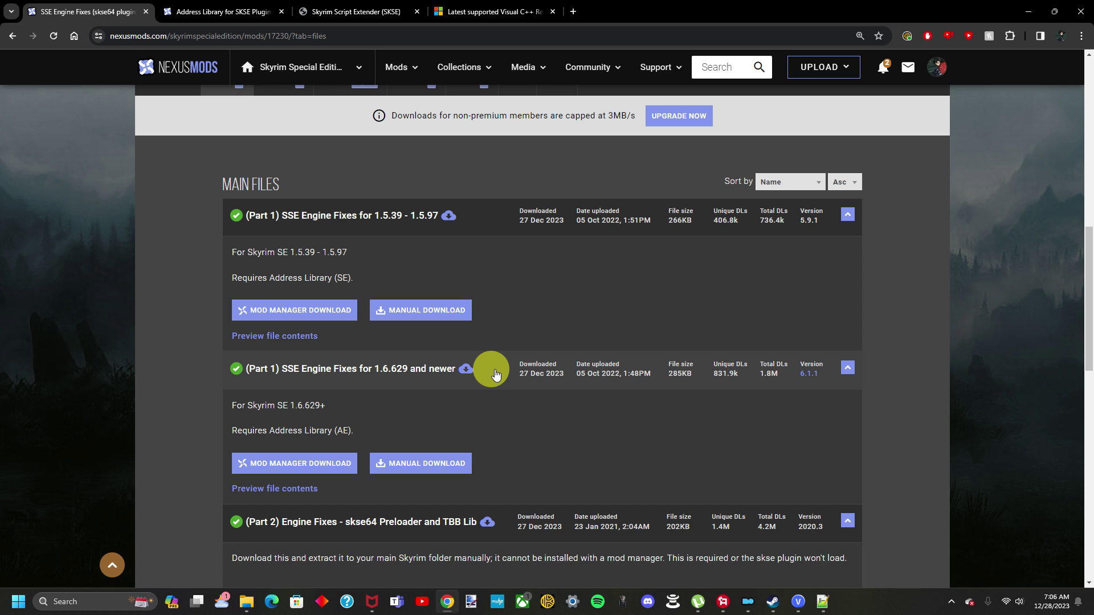
pyautogui.click(823, 602)
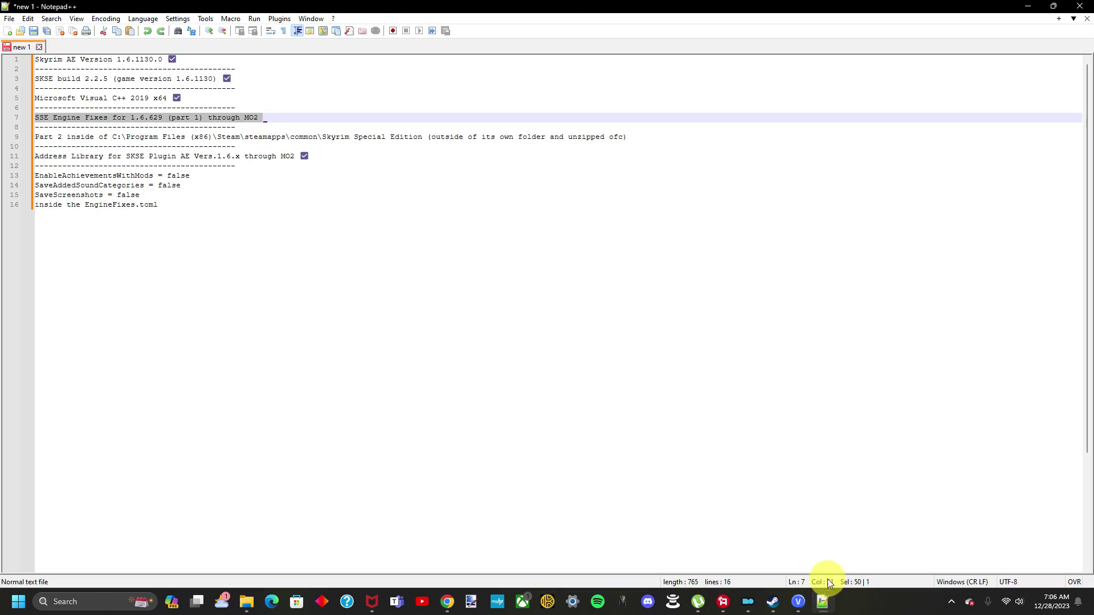
# Add a ✅ to the SSE Engine Fixes line 7, then reread lines 7 and 9
pyautogui.click(355, 118)
pyautogui.write('✅')
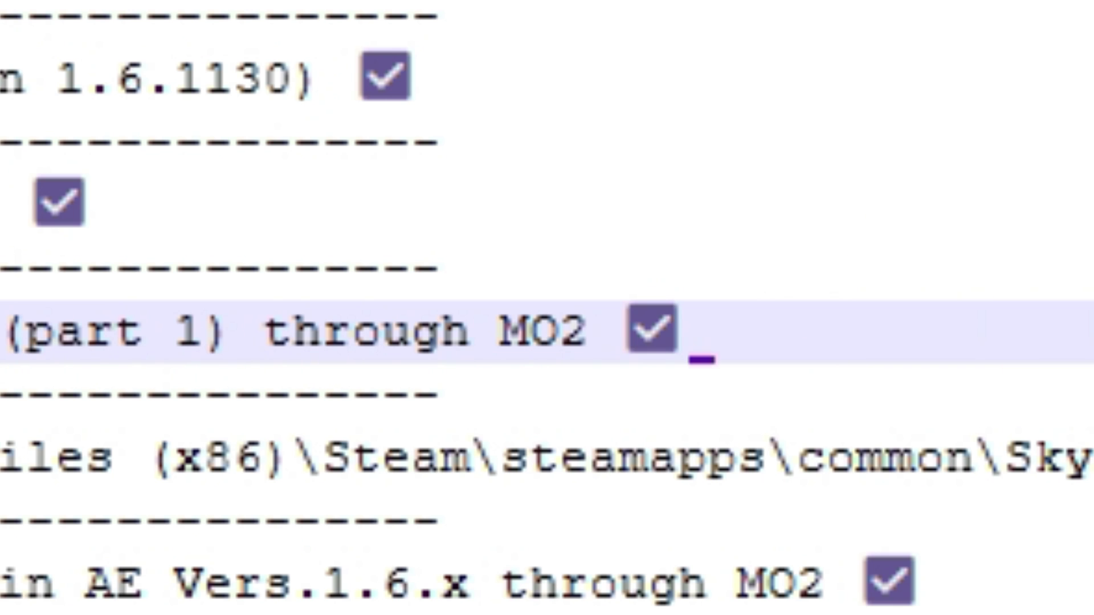
pyautogui.click(661, 138)
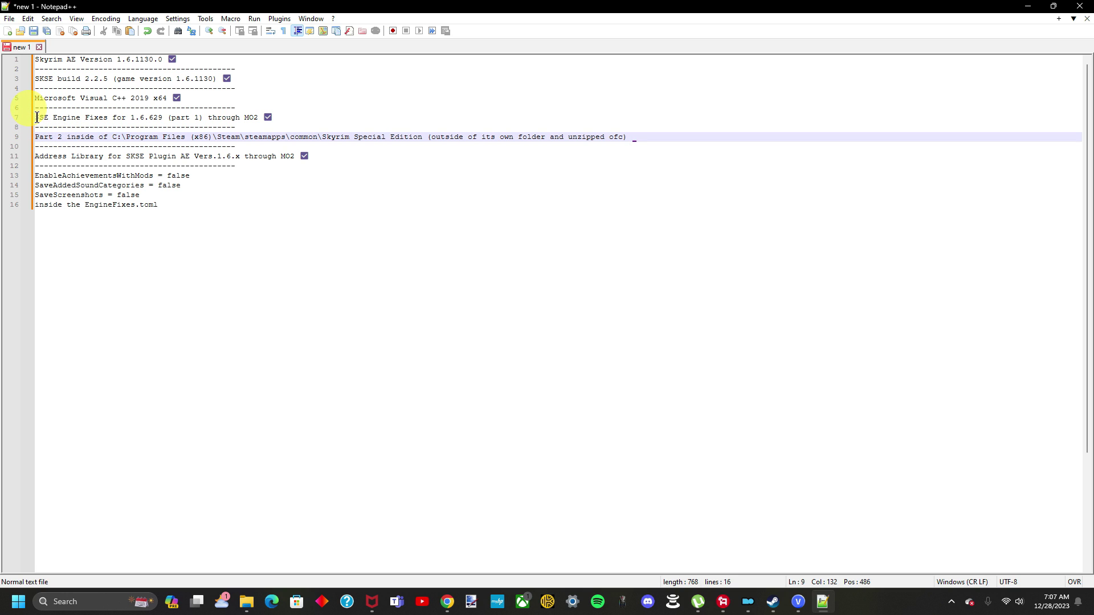
pyautogui.moveTo(37, 118); pyautogui.dragTo(258, 116)
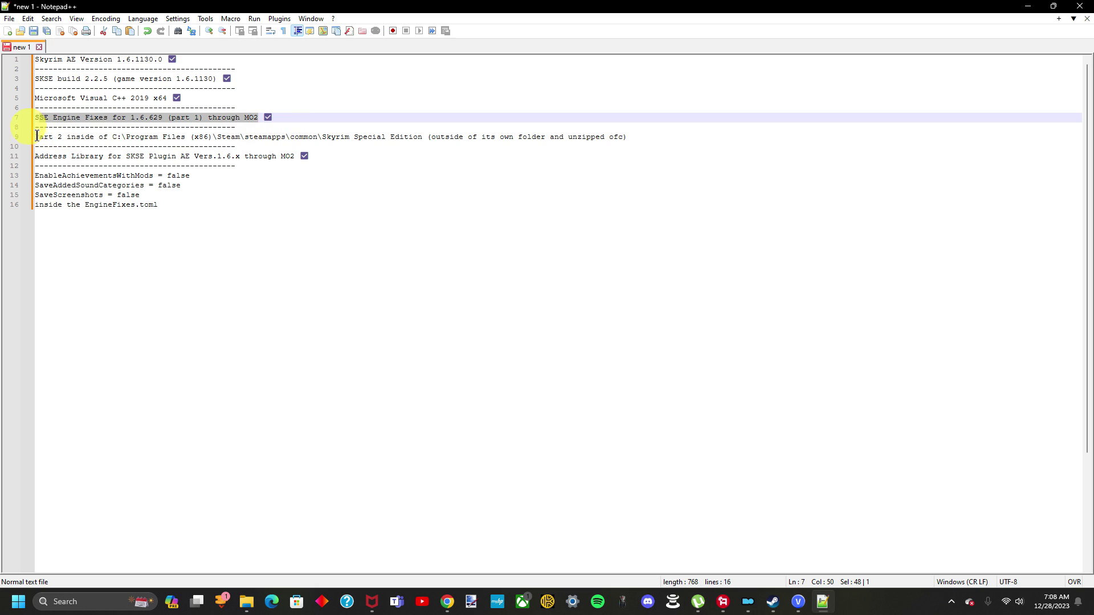
pyautogui.moveTo(37, 136); pyautogui.dragTo(369, 138)
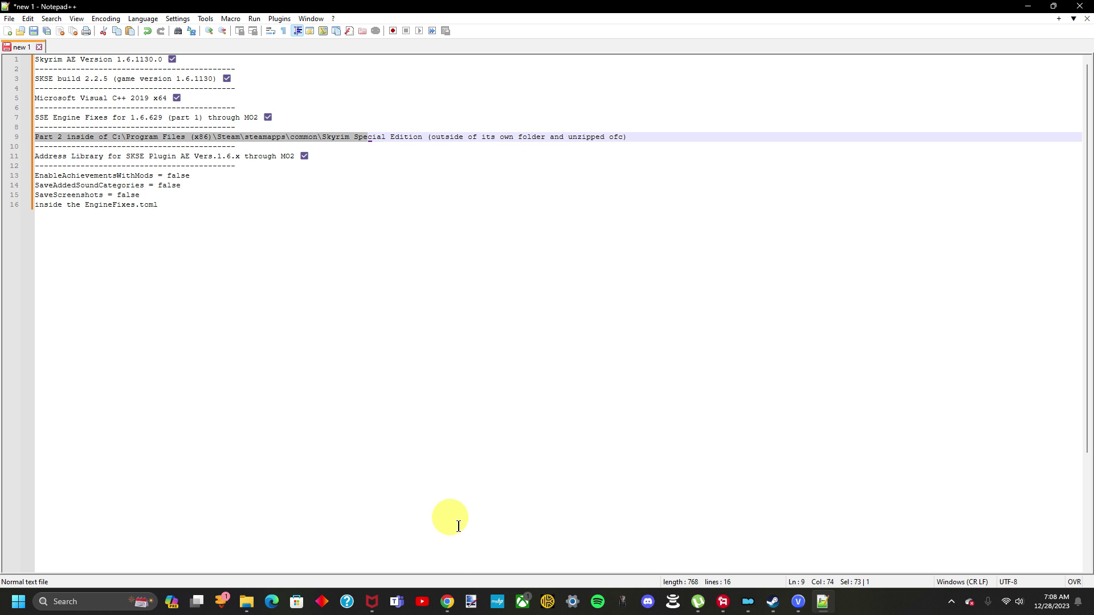
pyautogui.click(447, 602)
# Download the Part 2 Engine Fixes skse64 Preloader and TBB Lib archive (202KB) via Manual Download, then Slow Download
pyautogui.scroll(3, 399, 288)
pyautogui.scroll(5, 365, 217)
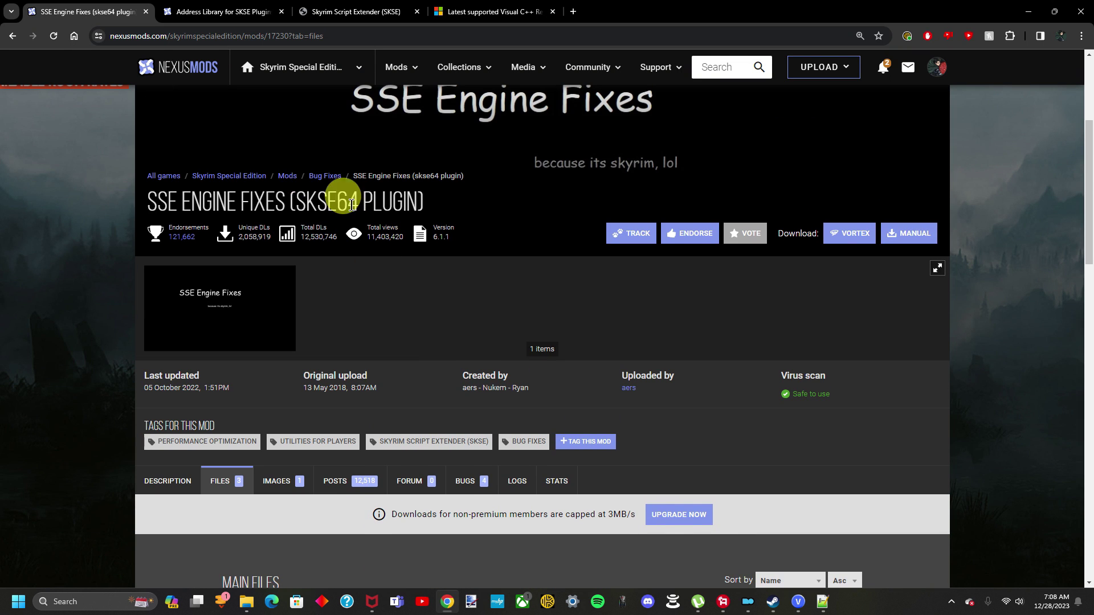
pyautogui.scroll(-2, 307, 239)
pyautogui.scroll(-5, 310, 358)
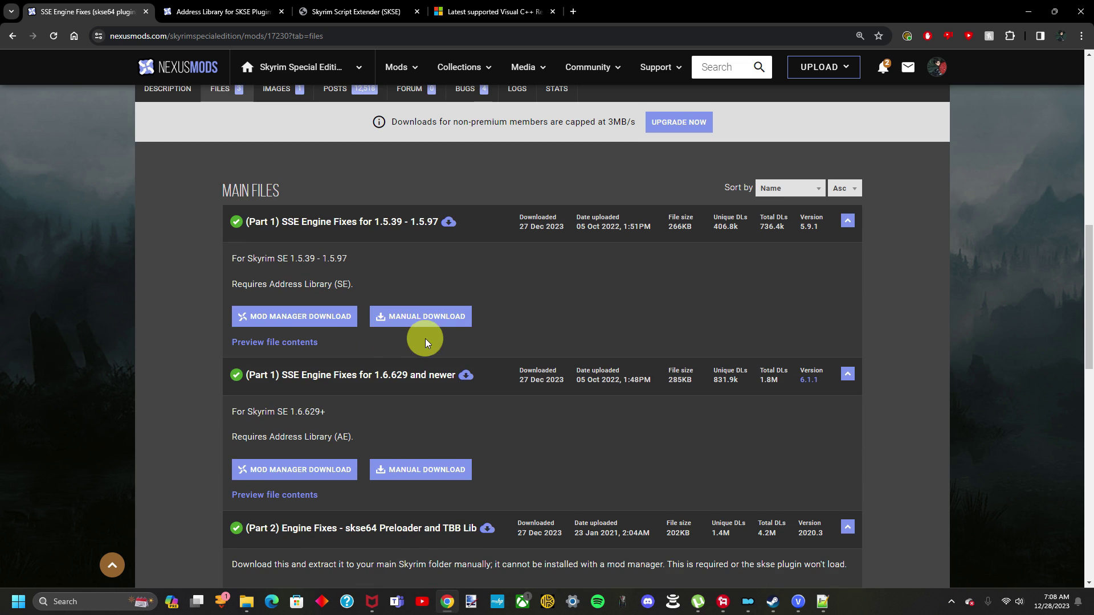
pyautogui.moveTo(248, 373); pyautogui.dragTo(457, 371)
pyautogui.click(381, 396)
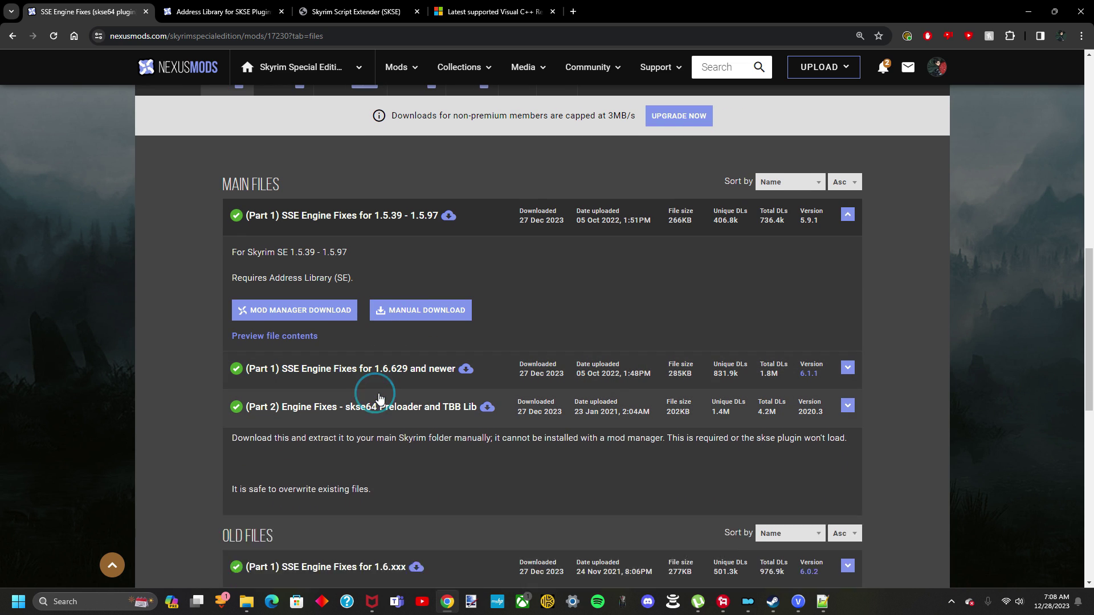
pyautogui.moveTo(247, 413); pyautogui.dragTo(457, 420)
pyautogui.scroll(-3, 320, 392)
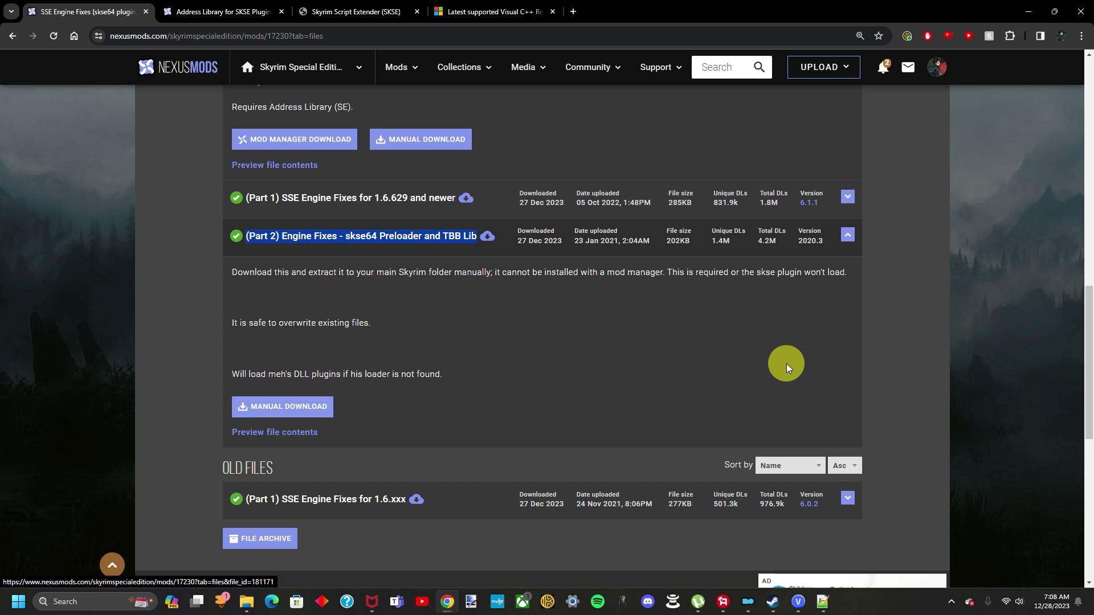
pyautogui.click(318, 406)
pyautogui.click(620, 436)
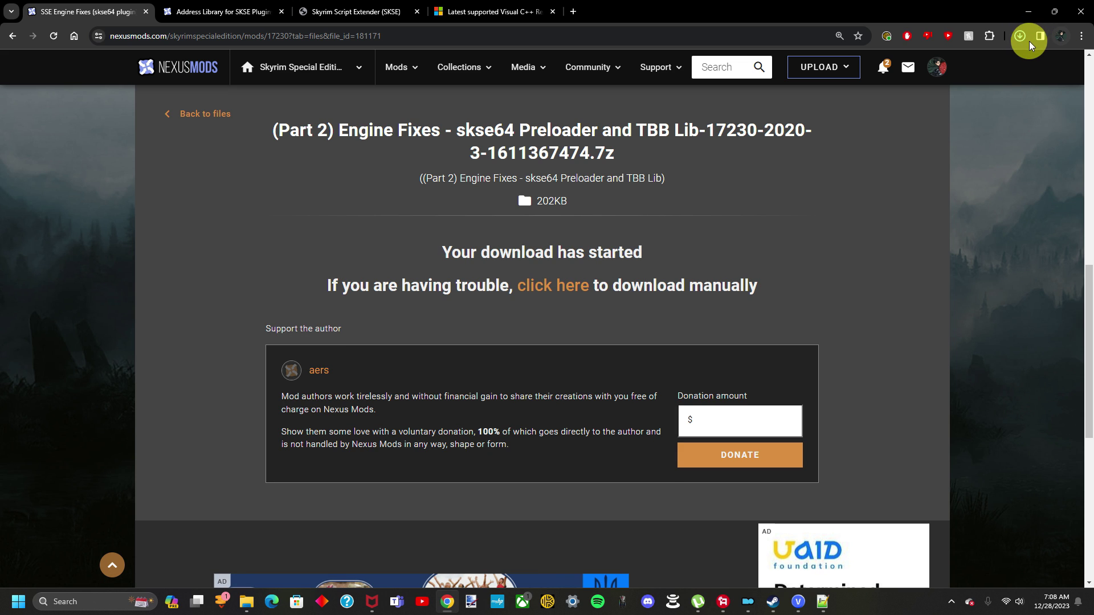
# Open the downloaded Part 2 archive in WinRAR and select its three DLLs
pyautogui.click(981, 89)
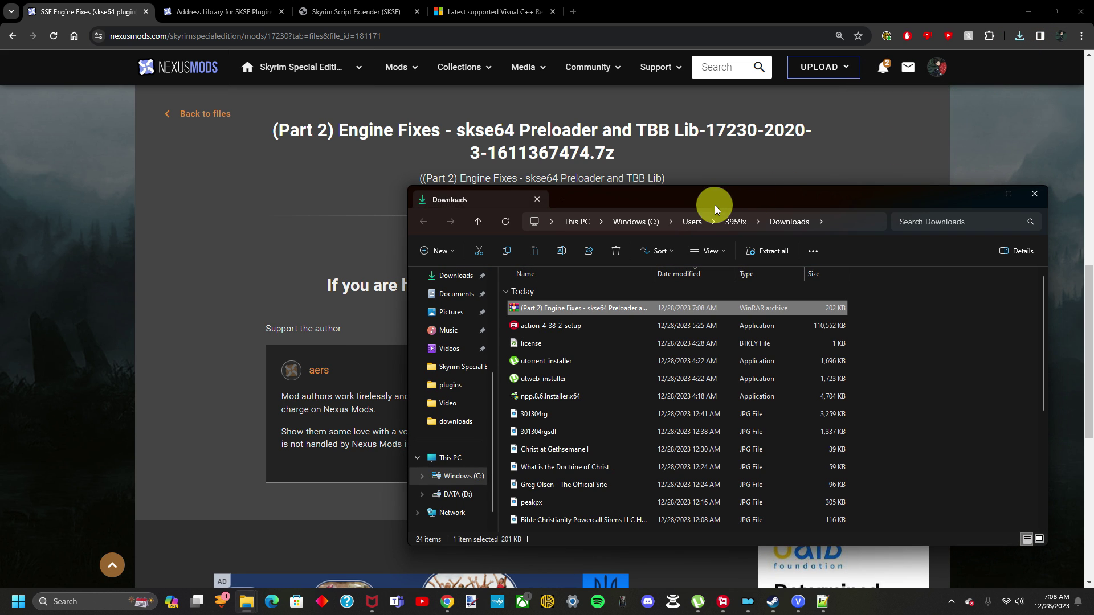
pyautogui.doubleClick(636, 309)
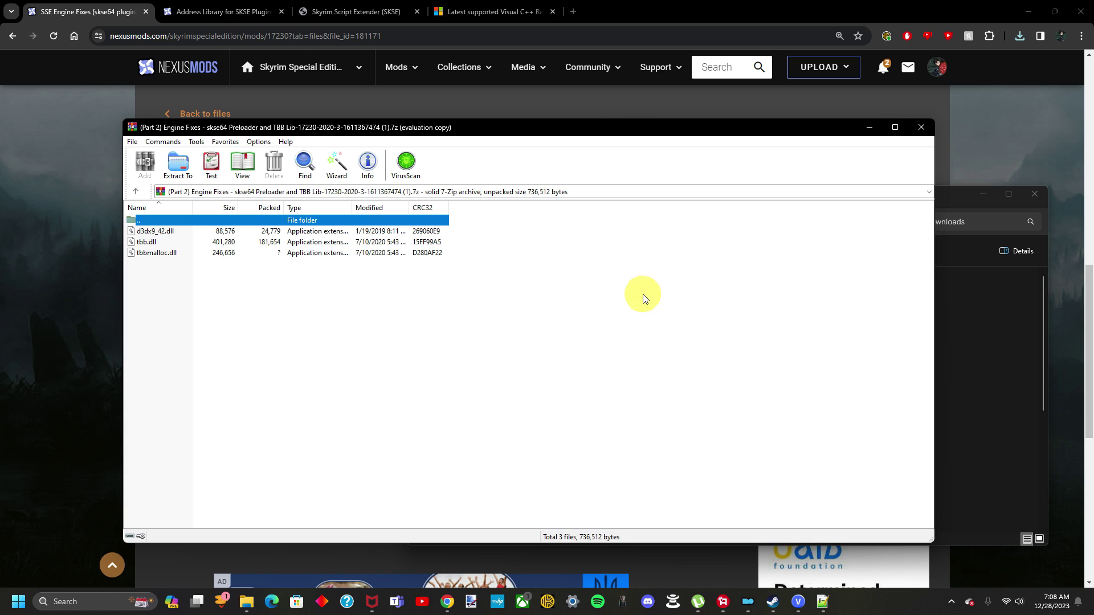
pyautogui.moveTo(521, 294); pyautogui.dragTo(205, 234)
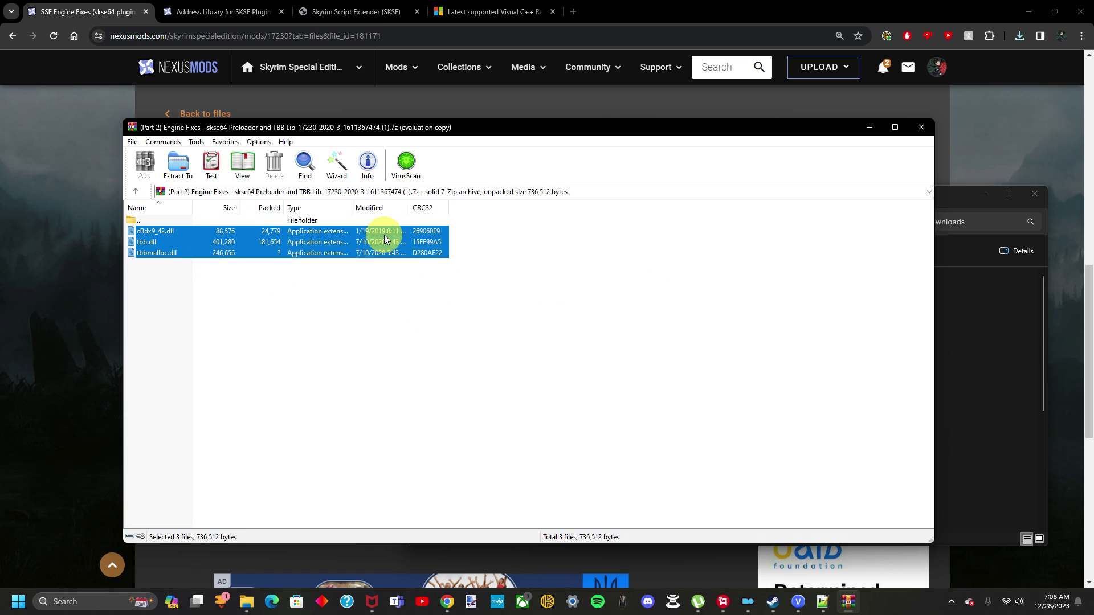
# Drag d3dx9_42.dll, tbb.dll and tbbmalloc.dll into the Skyrim Special Edition game folder
pyautogui.click(246, 602)
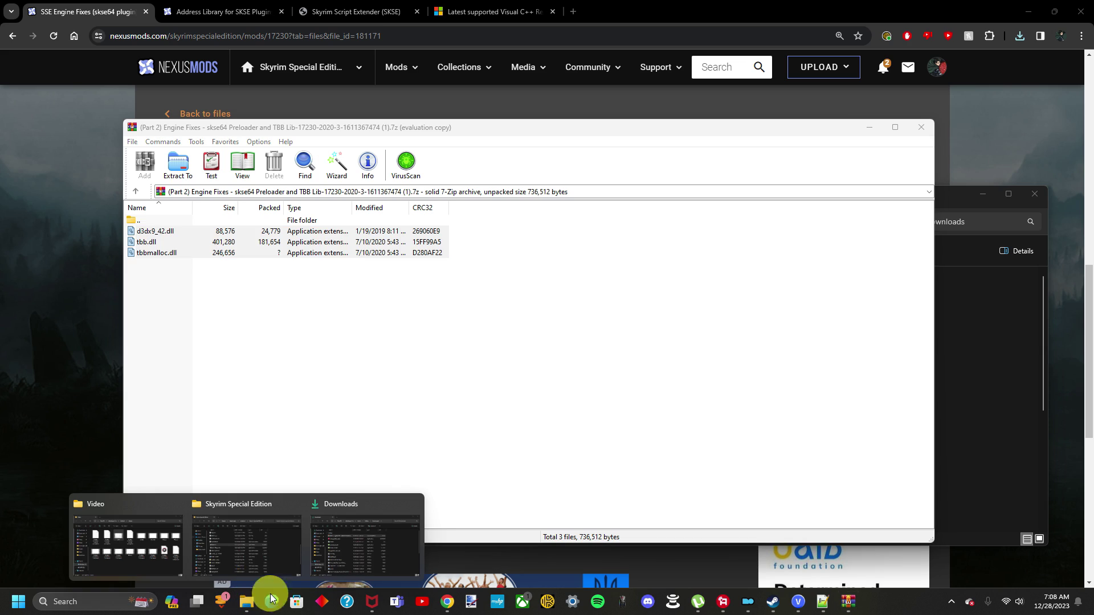
pyautogui.click(380, 540)
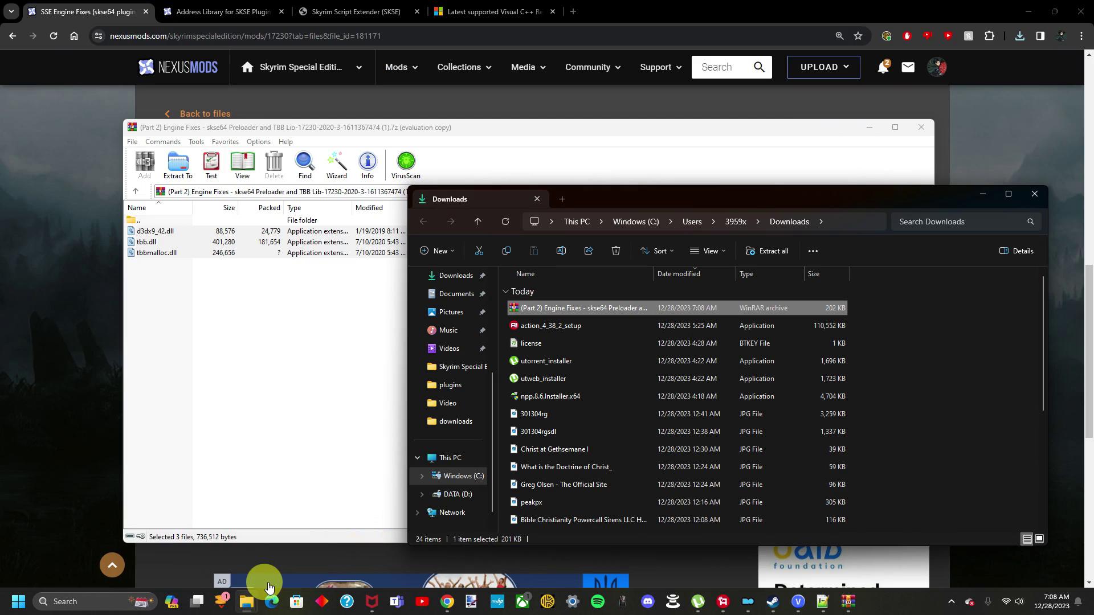
pyautogui.moveTo(240, 606)
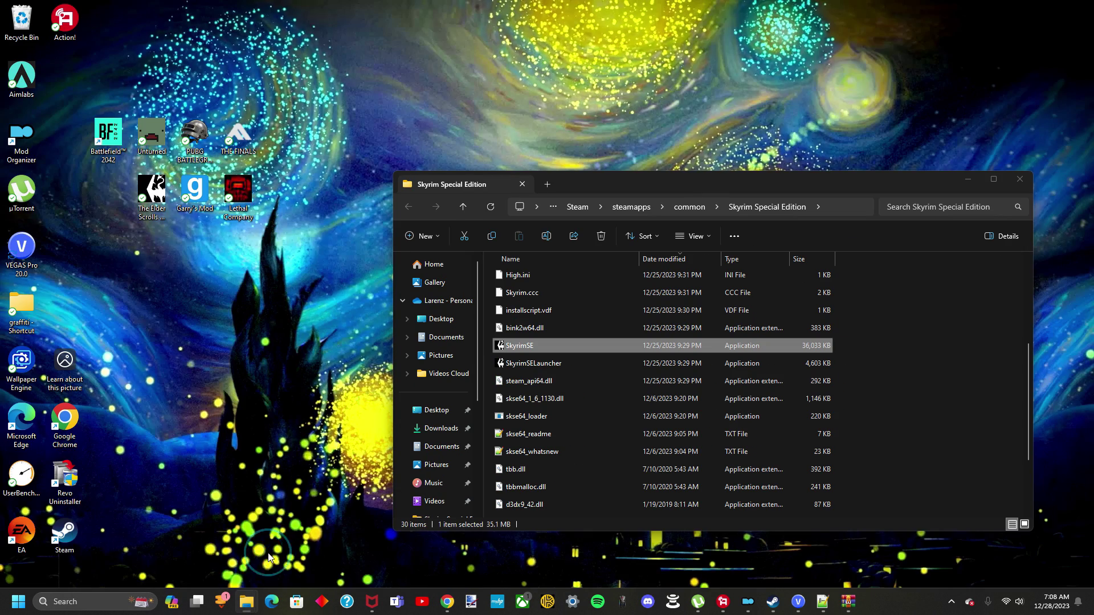
pyautogui.click(252, 563)
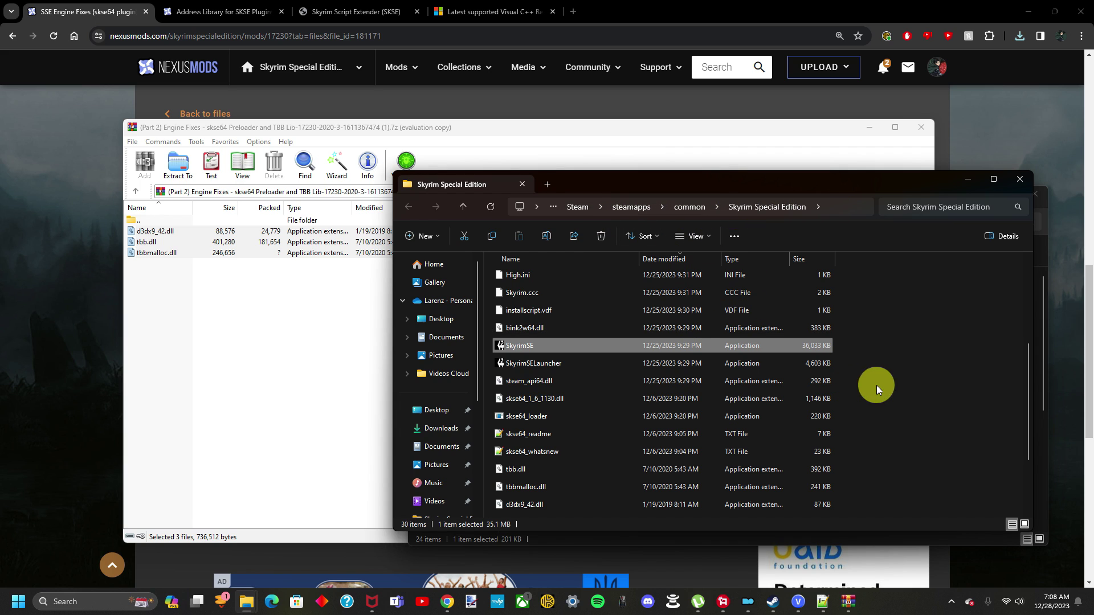
pyautogui.moveTo(1026, 381); pyautogui.dragTo(1014, 335)
pyautogui.moveTo(210, 295); pyautogui.dragTo(178, 232)
pyautogui.moveTo(342, 251); pyautogui.dragTo(950, 361)
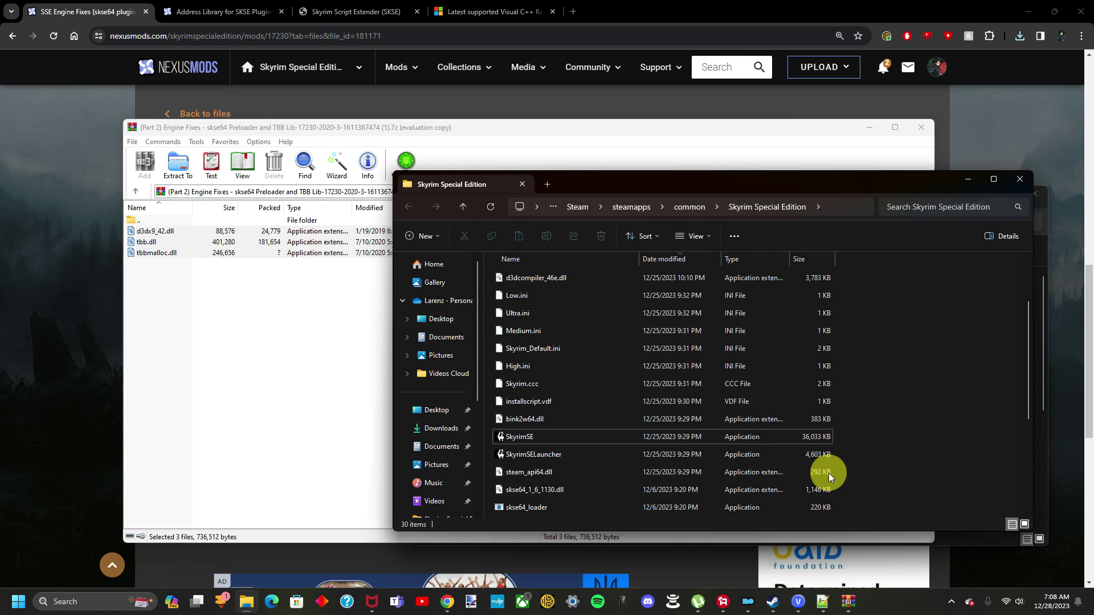
pyautogui.moveTo(790, 411); pyautogui.dragTo(792, 362)
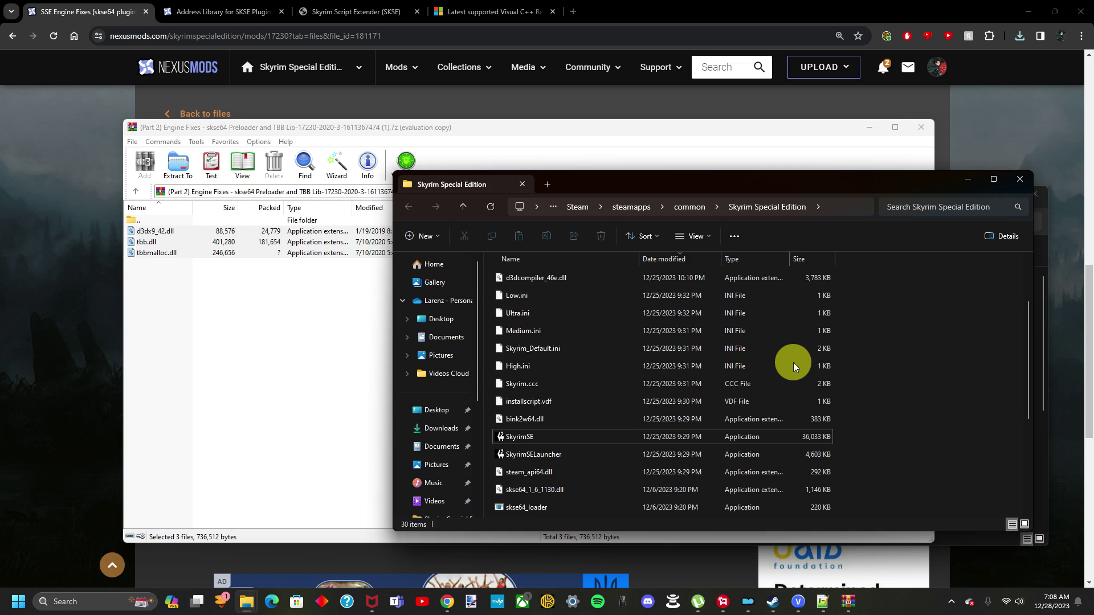
pyautogui.click(822, 603)
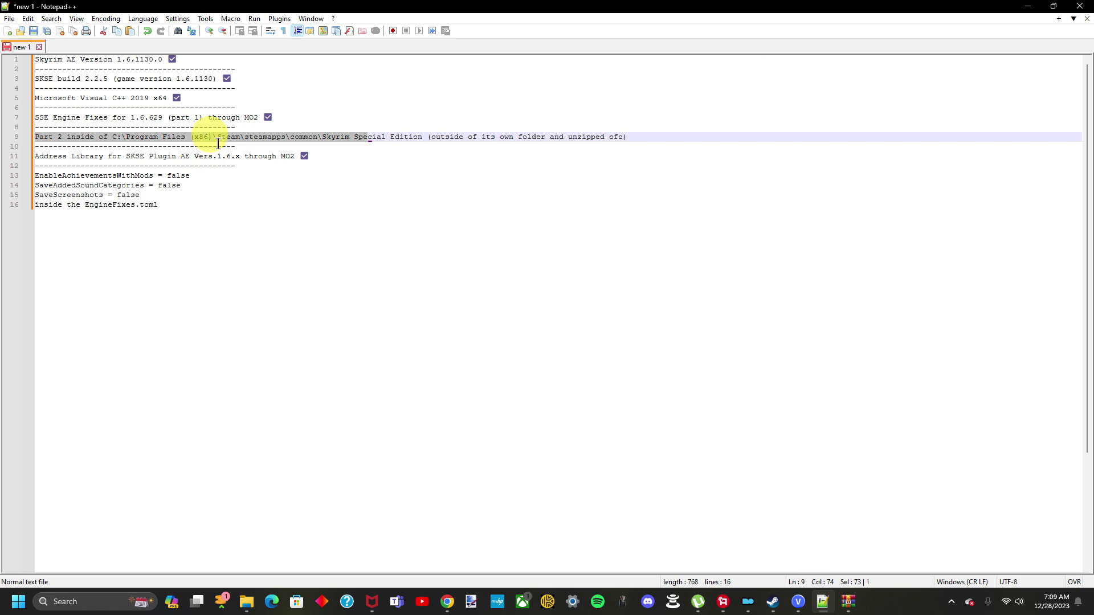
# Add a checkmark after 'ofc)' on the Part 2 line 9, and reread the EngineFixes.toml setting lines
pyautogui.click(665, 132)
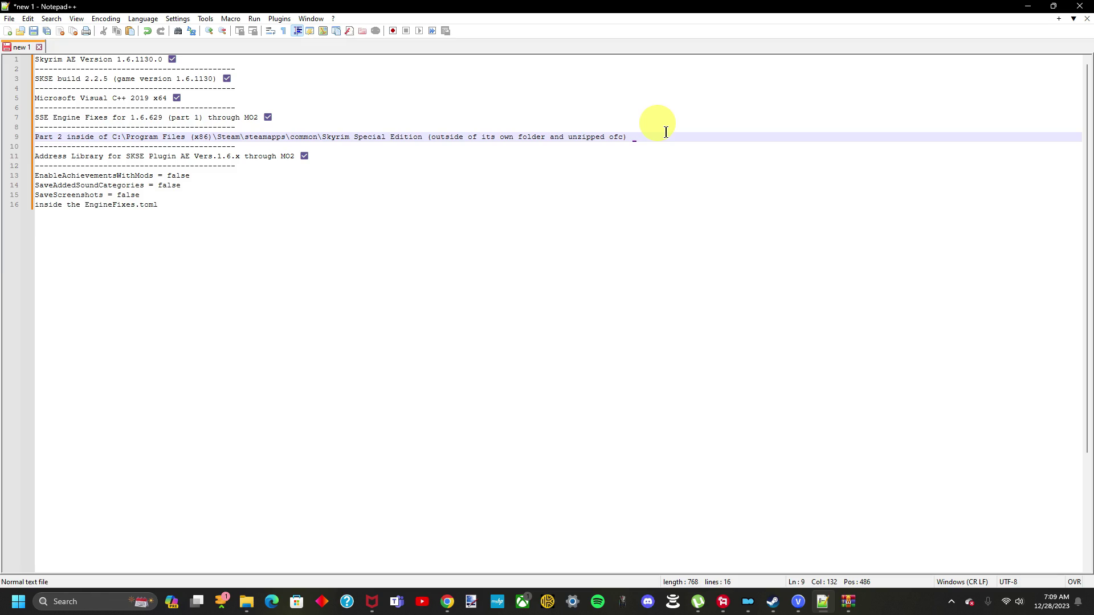
pyautogui.write('☑')
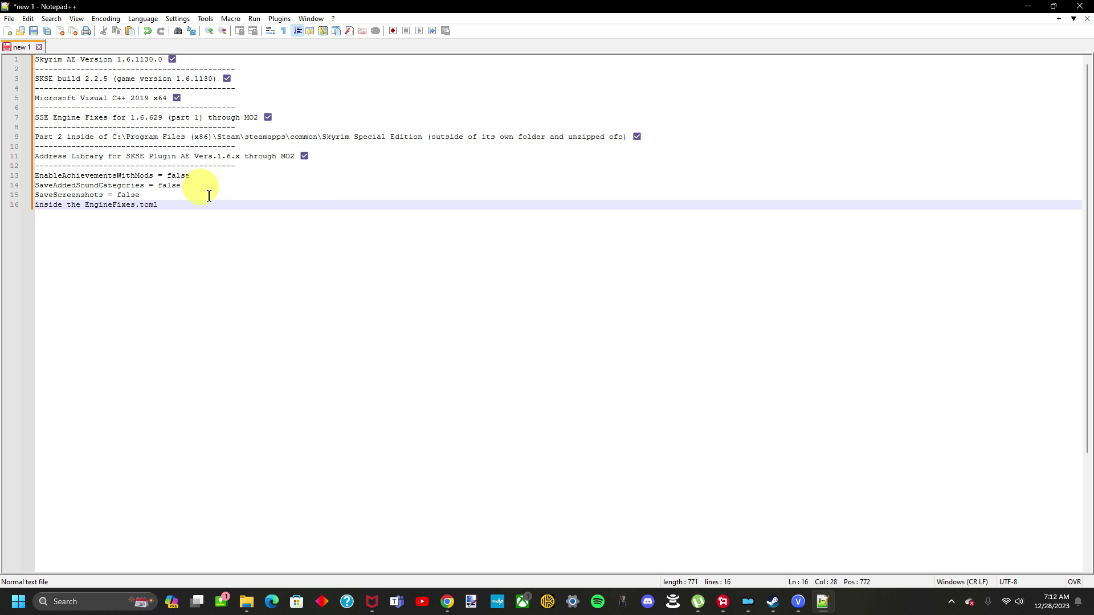
pyautogui.moveTo(154, 196); pyautogui.dragTo(40, 177)
pyautogui.moveTo(187, 207); pyautogui.dragTo(85, 207)
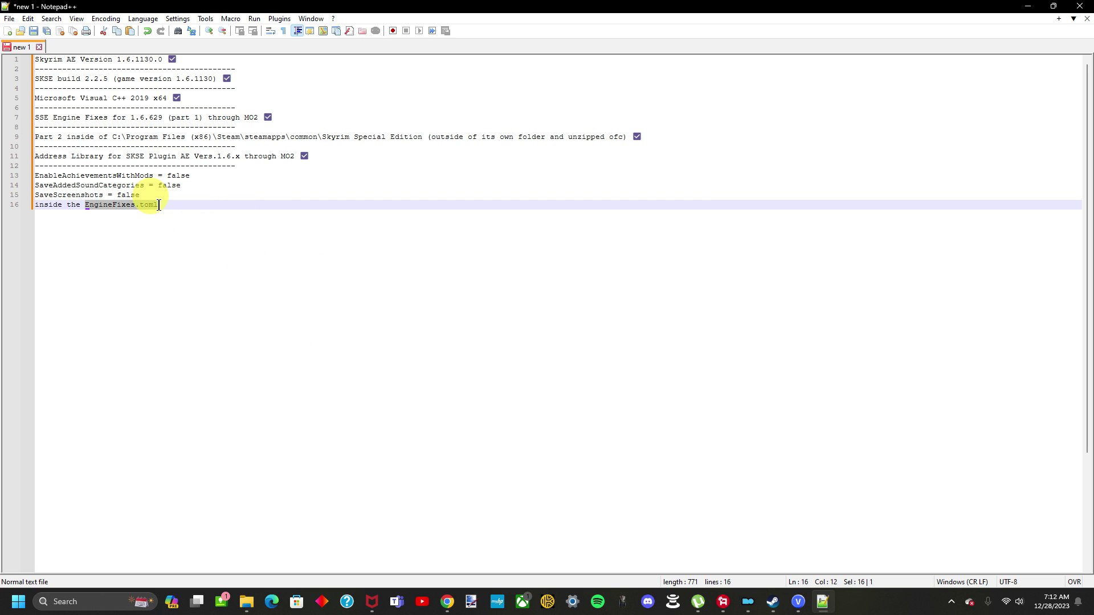
pyautogui.click(747, 608)
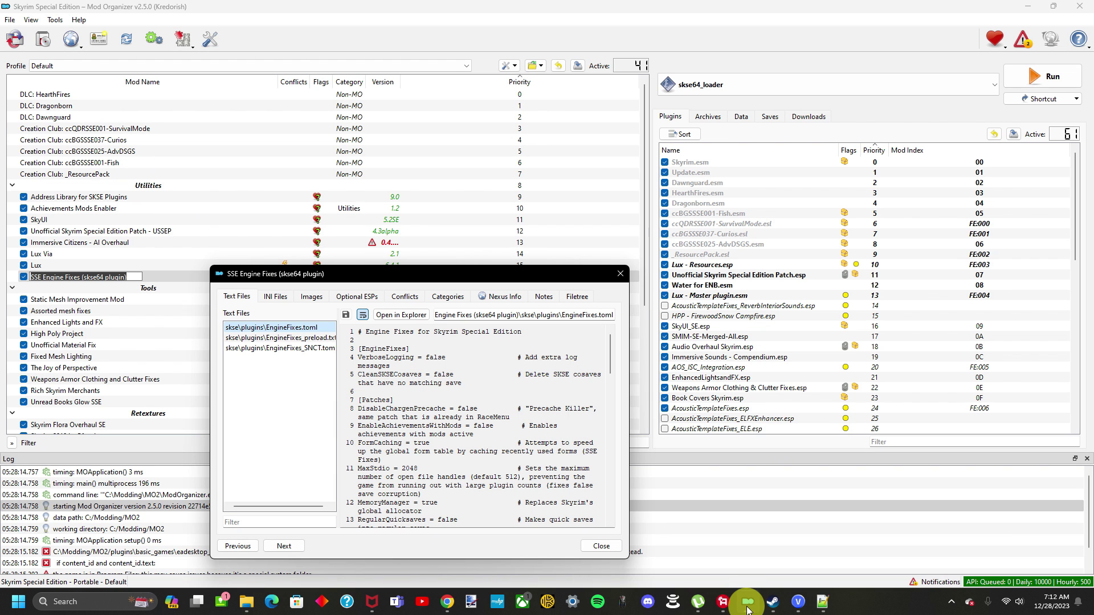
# Preview EngineFixes.toml in the SSE Engine Fixes details and open its skse\plugins folder in Explorer
pyautogui.click(633, 274)
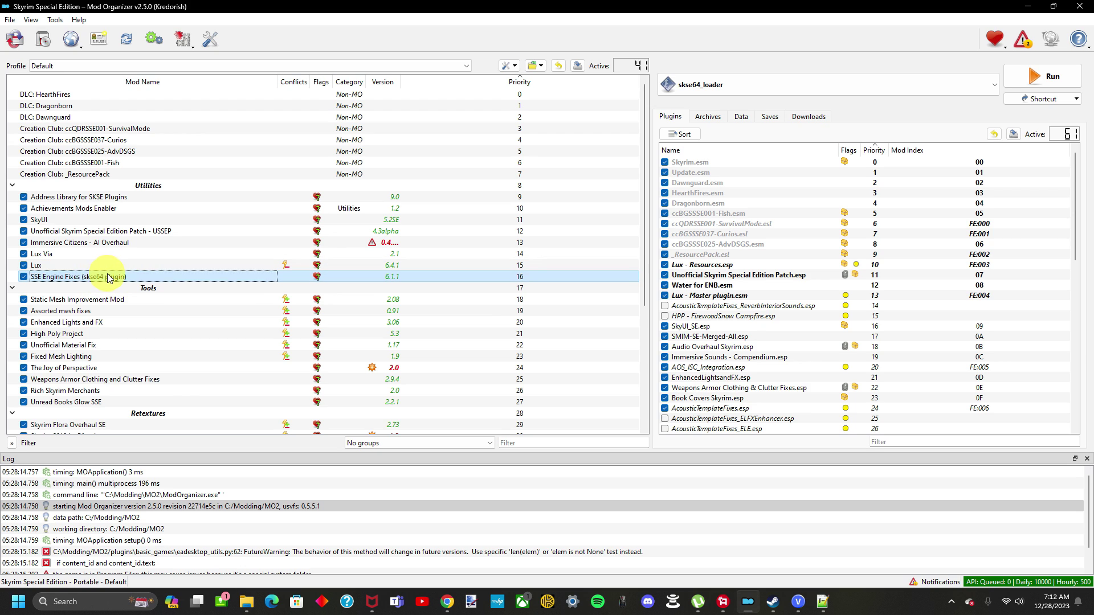
pyautogui.doubleClick(50, 281)
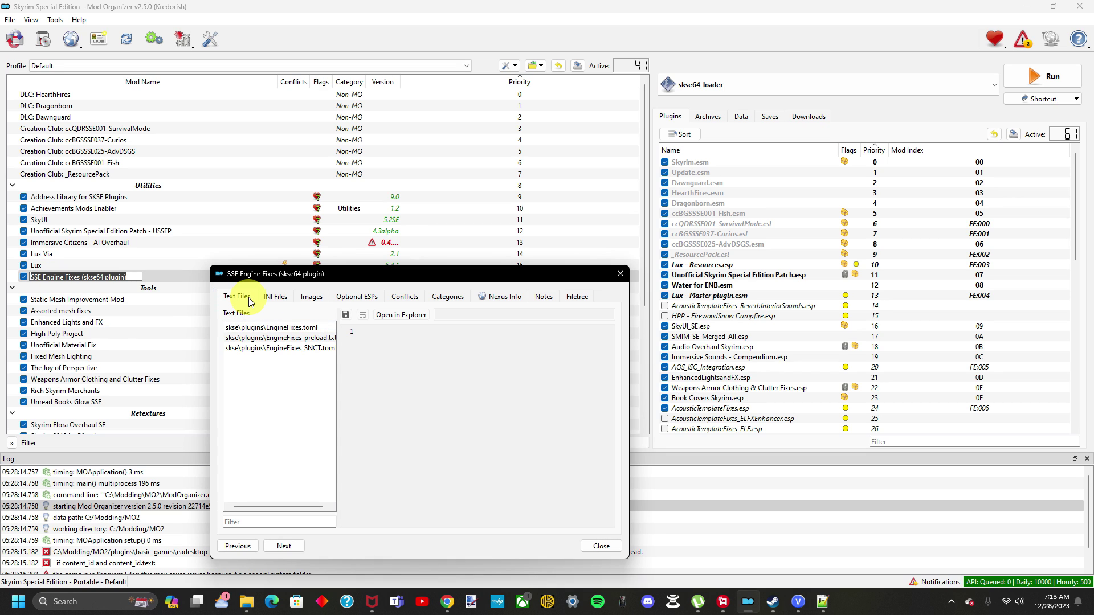
pyautogui.click(302, 330)
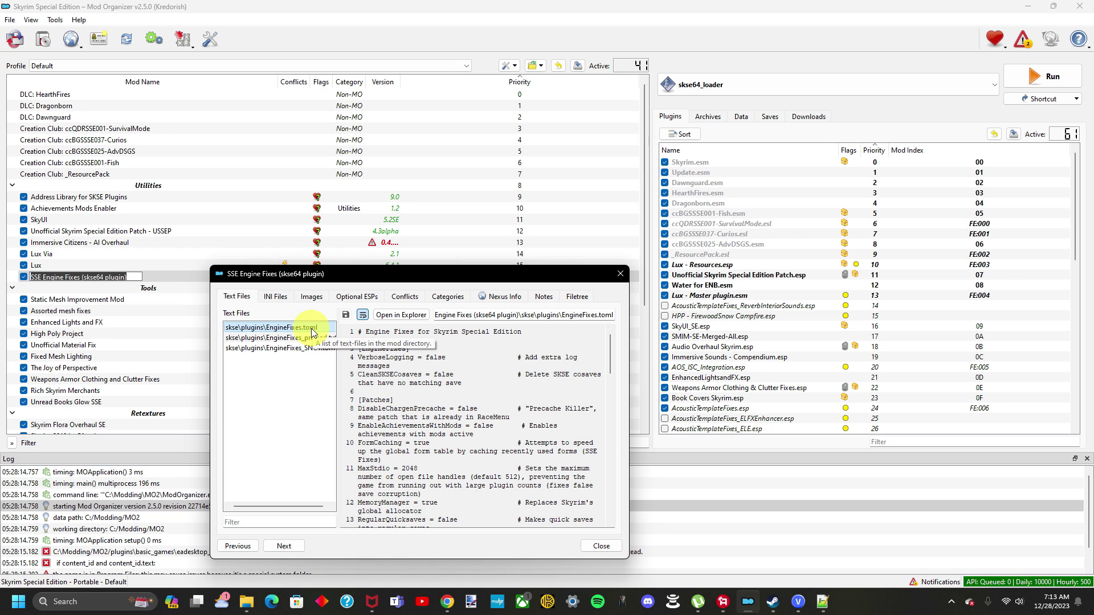
pyautogui.click(410, 317)
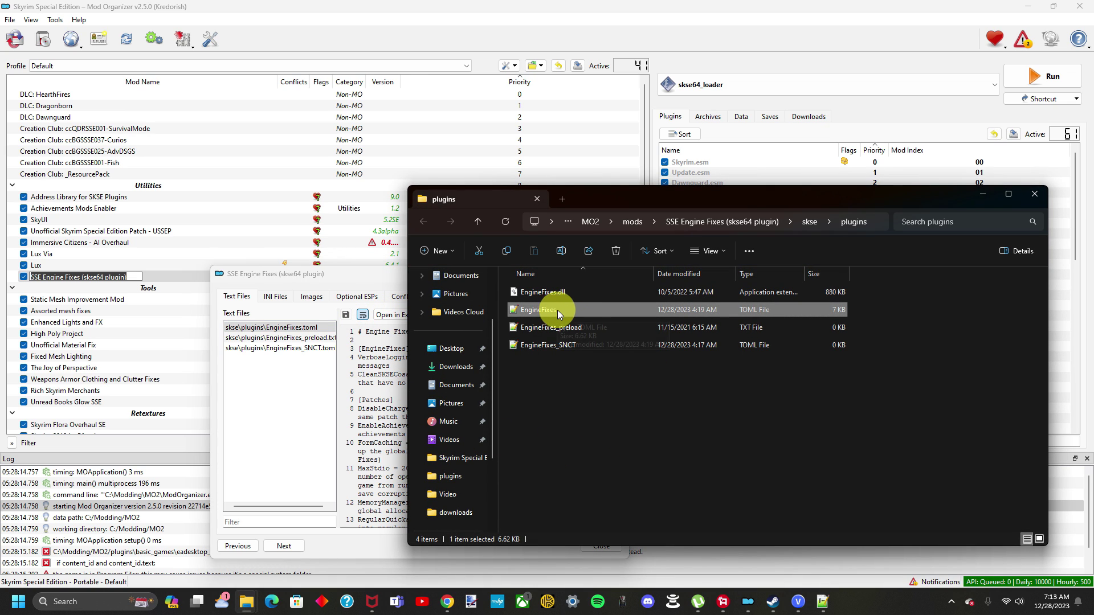
# Open EngineFixes.toml in Notepad++ and search 'achi' to confirm EnableAchievementsWithMods is false
pyautogui.doubleClick(621, 313)
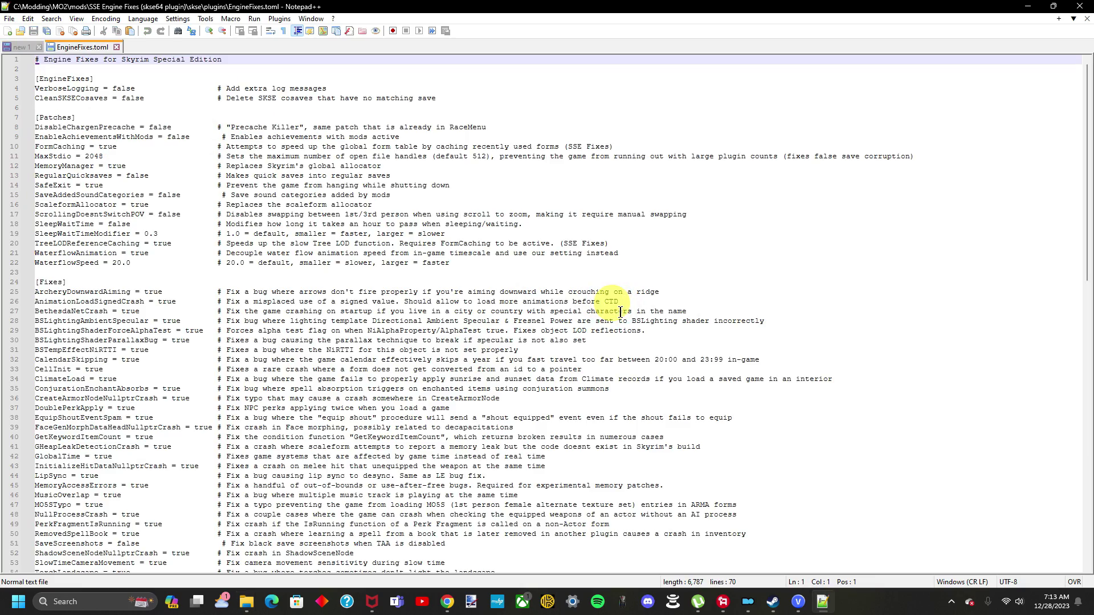
pyautogui.scroll(-3, 482, 252)
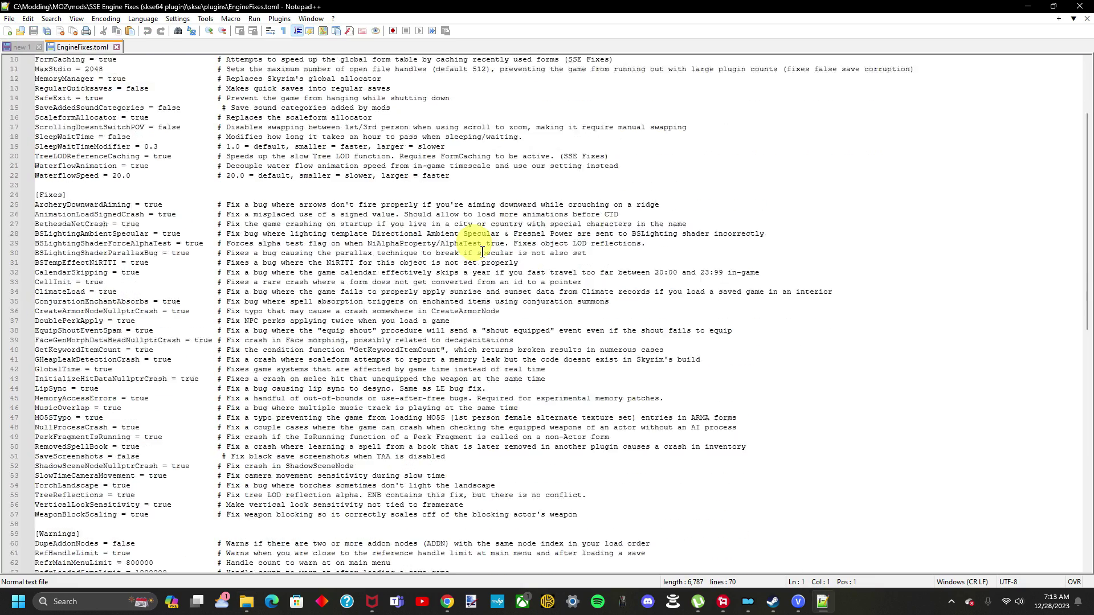
pyautogui.scroll(3, 482, 252)
pyautogui.hotkey('ctrl', 'f')
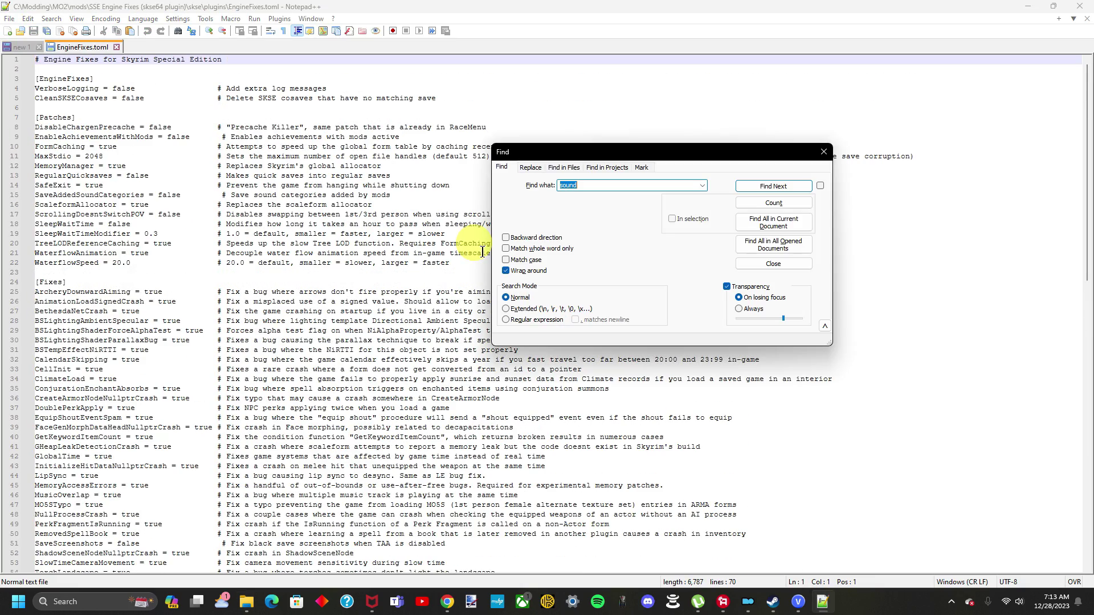
pyautogui.write('ac')
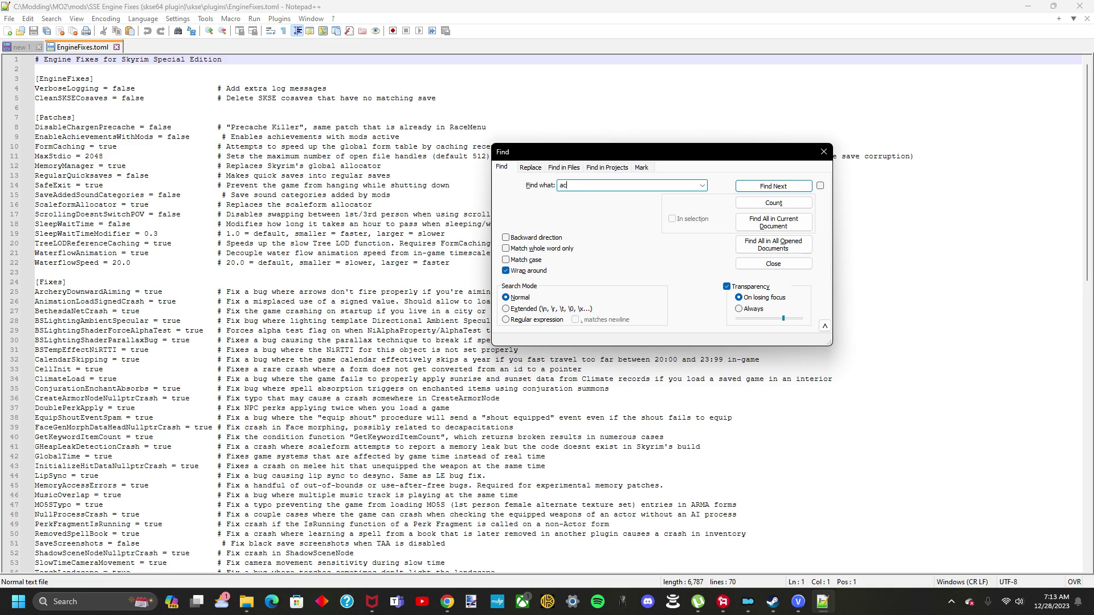
pyautogui.write('hi')
pyautogui.press('Return')
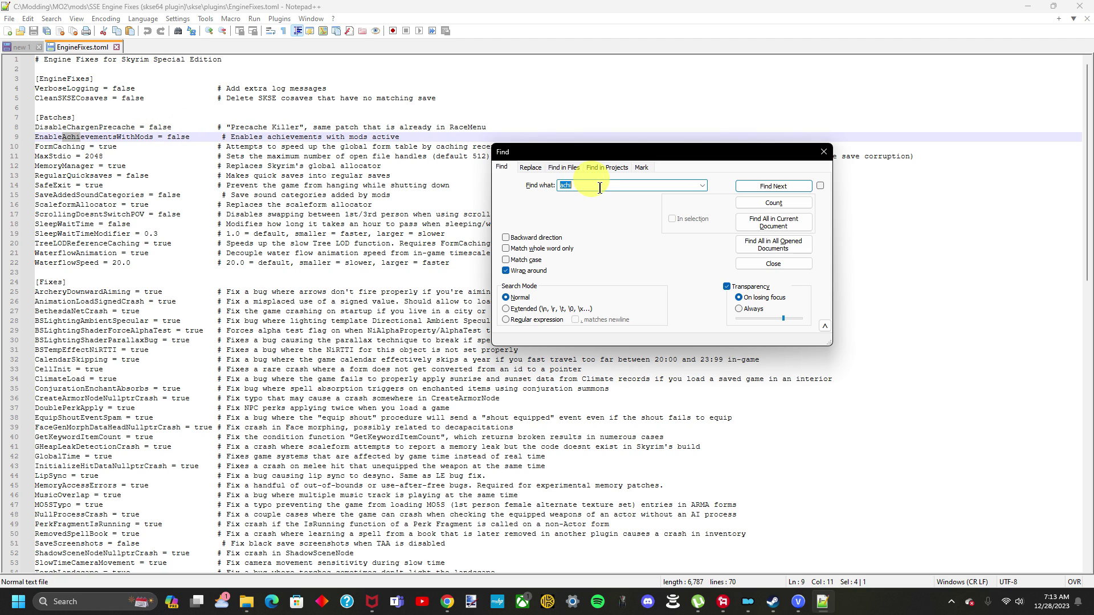
# Search 'sound' and 'scr' to confirm SaveAddedSoundCategories and SaveScreenshots are false, then close Notepad++
pyautogui.write('sound')
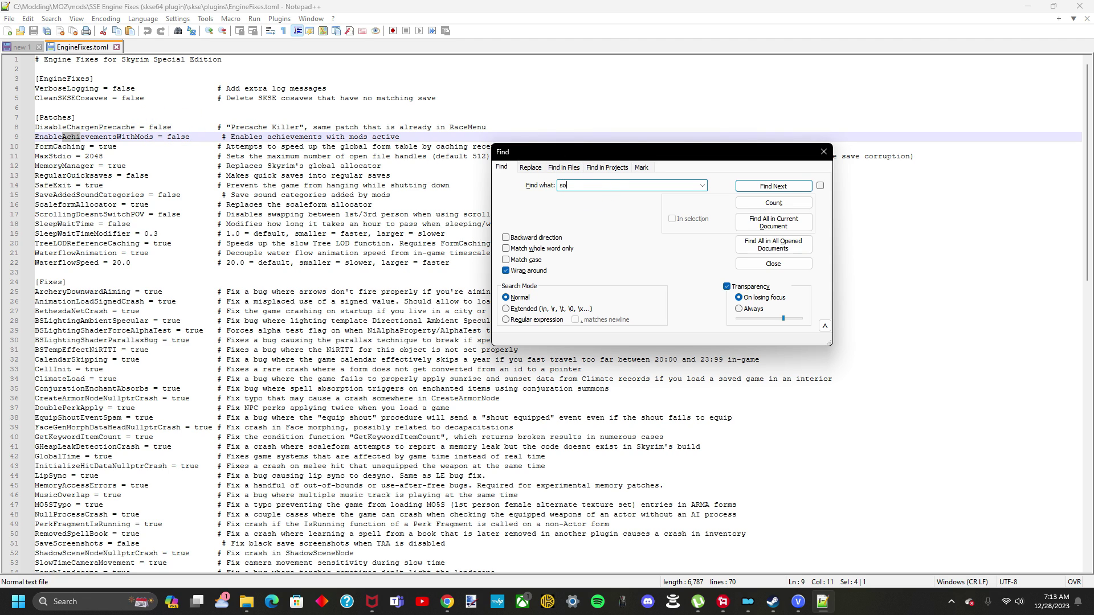
pyautogui.press('Return')
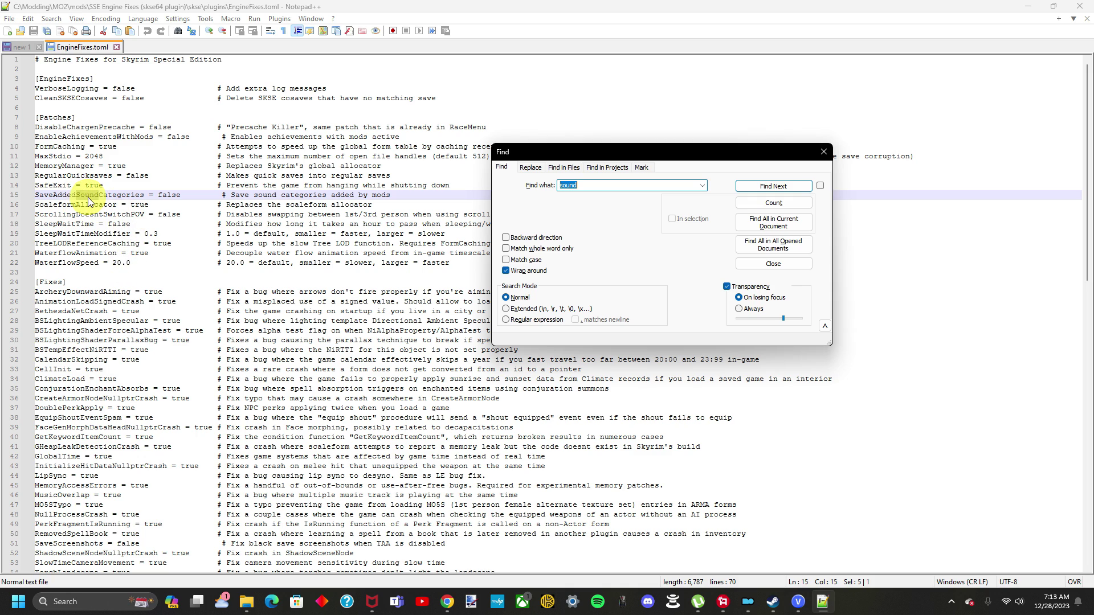
pyautogui.moveTo(189, 195); pyautogui.dragTo(158, 195)
pyautogui.click(577, 186)
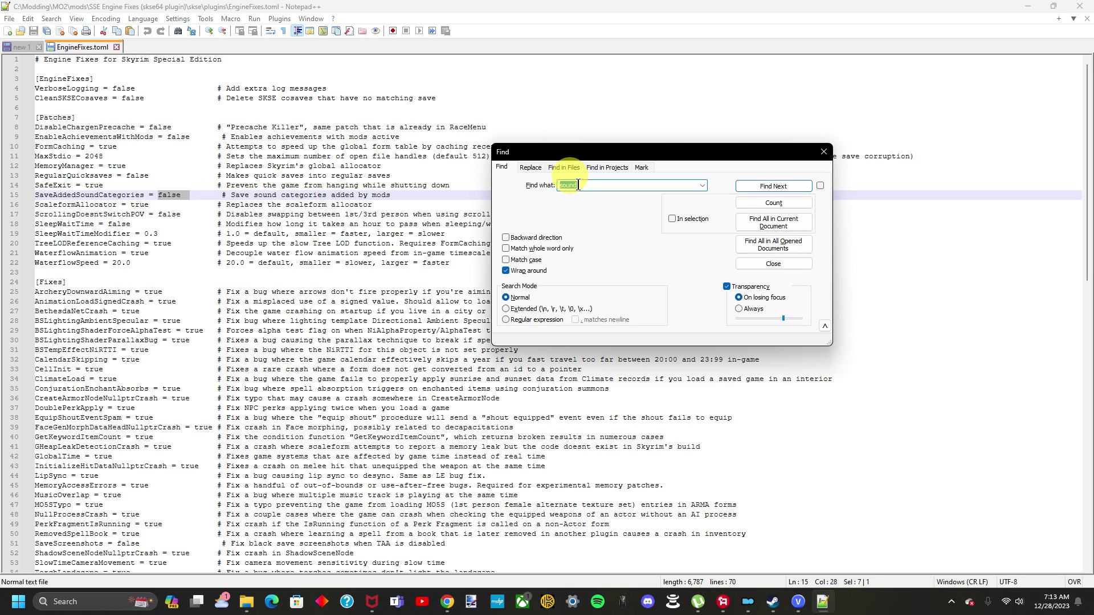
pyautogui.write('screen')
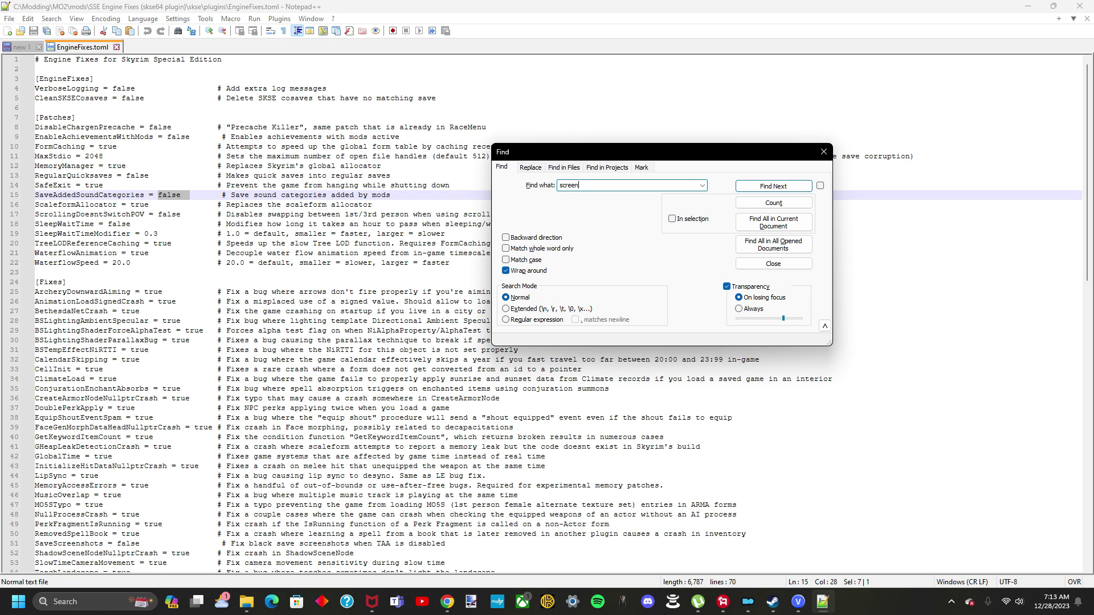
pyautogui.press('Return')
pyautogui.scroll(-3, 114, 433)
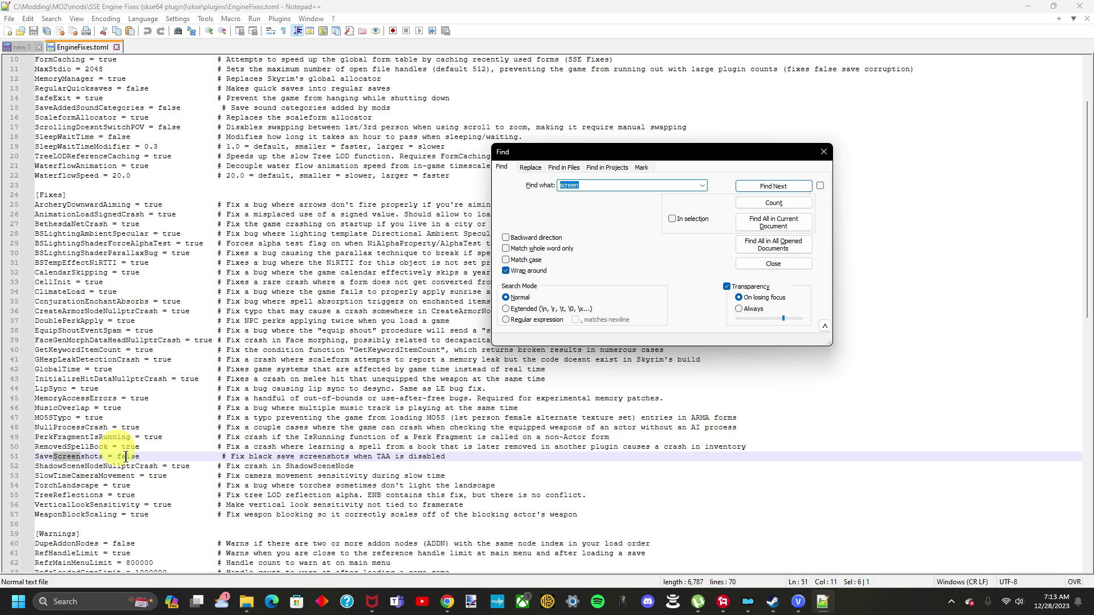
pyautogui.click(823, 152)
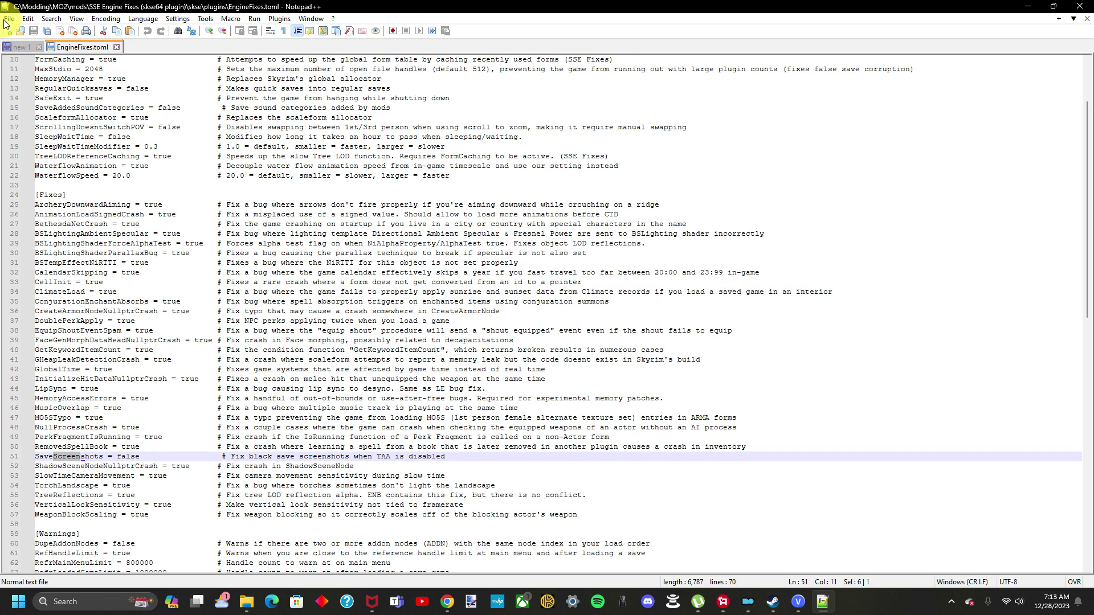
pyautogui.click(1080, 6)
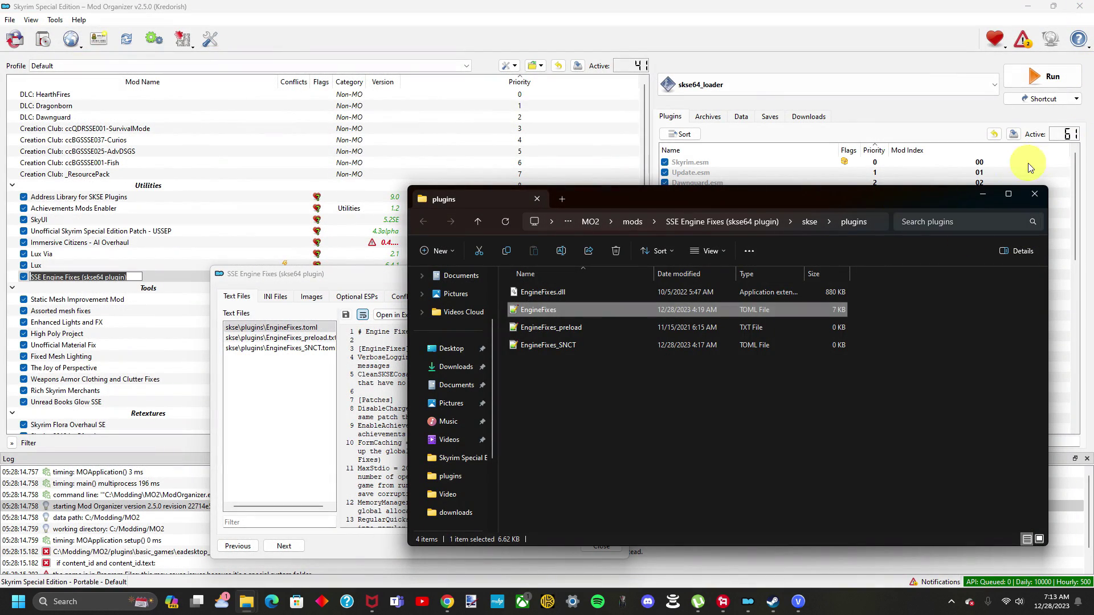
# Close the plugins folder and SSE Engine Fixes details, then dismiss the plugin list's context menu without changes
pyautogui.click(1034, 194)
pyautogui.click(618, 274)
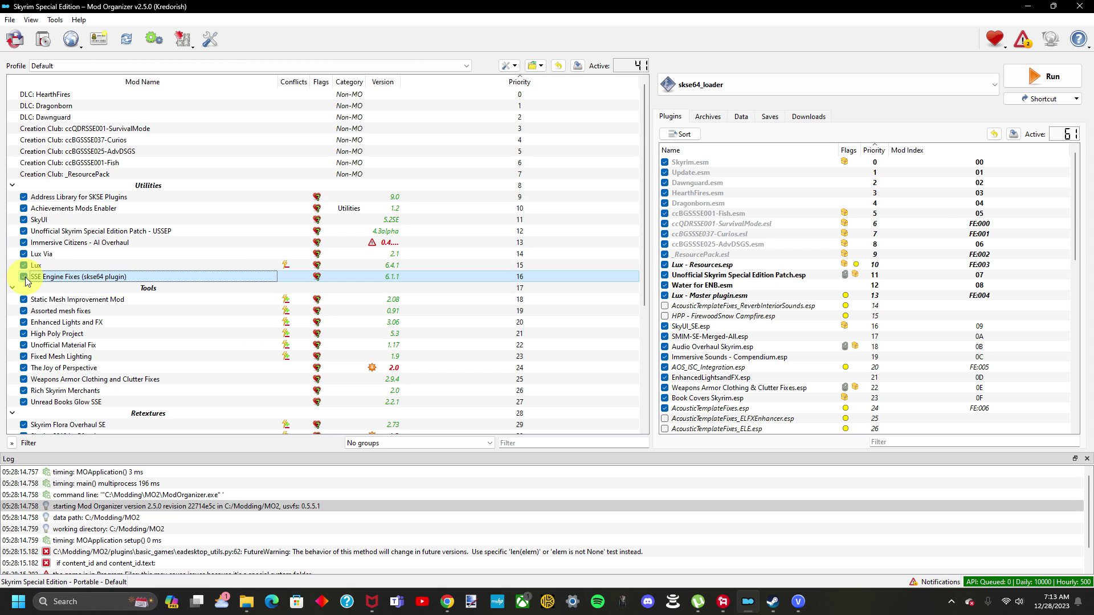
pyautogui.scroll(-5, 110, 325)
pyautogui.scroll(5, 128, 387)
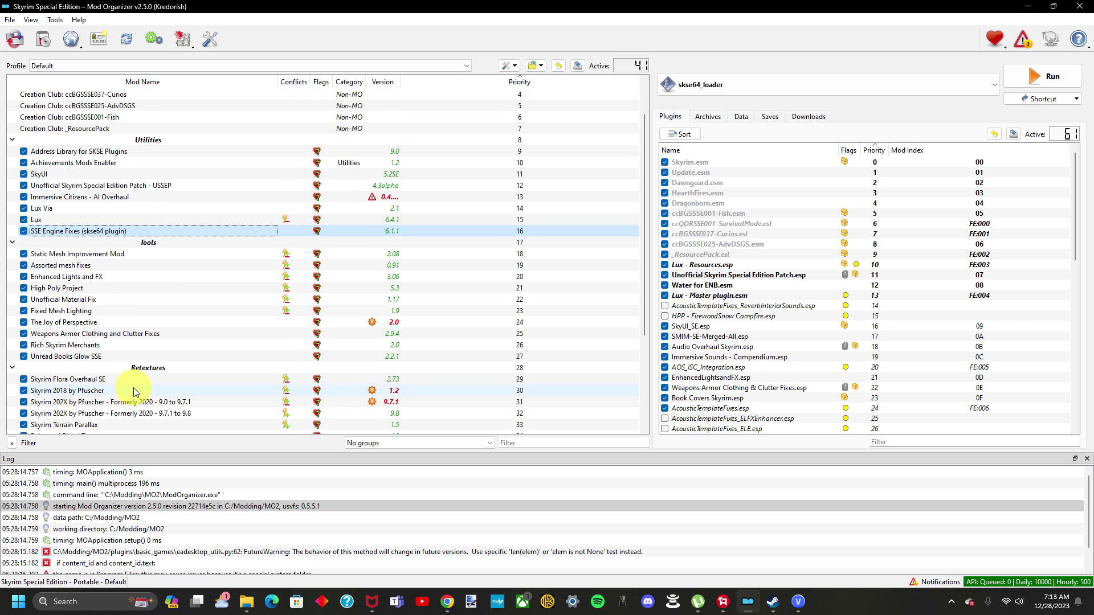
pyautogui.rightClick(778, 296)
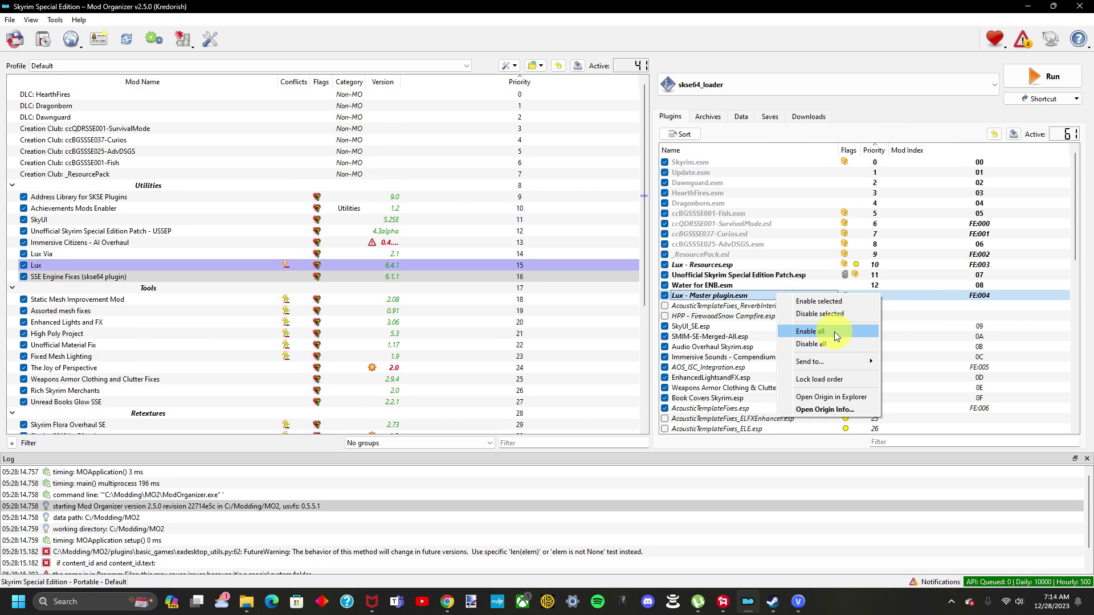
pyautogui.click(729, 127)
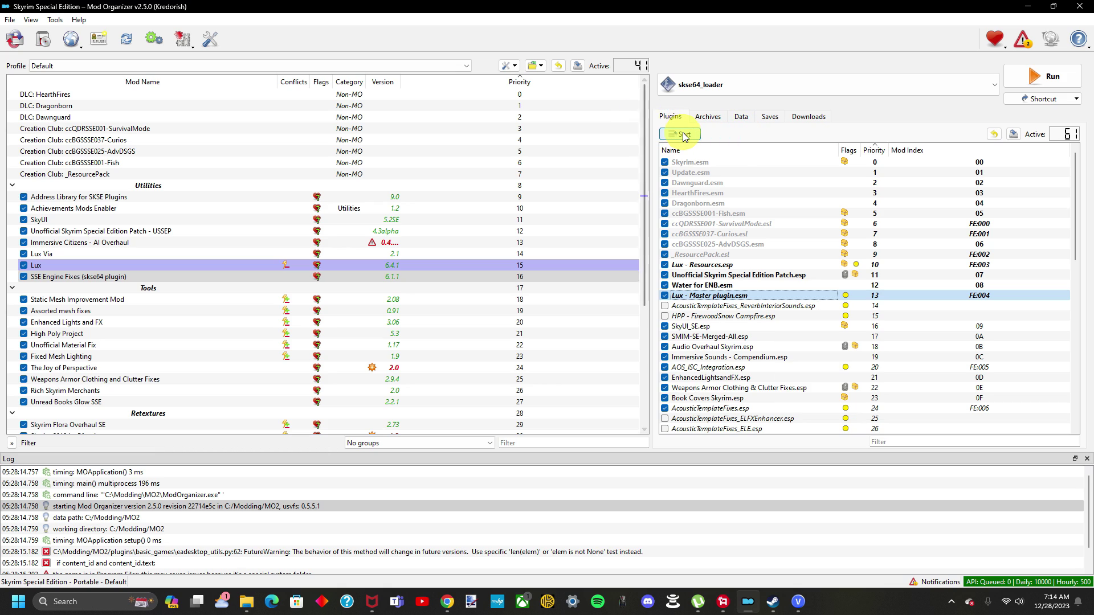